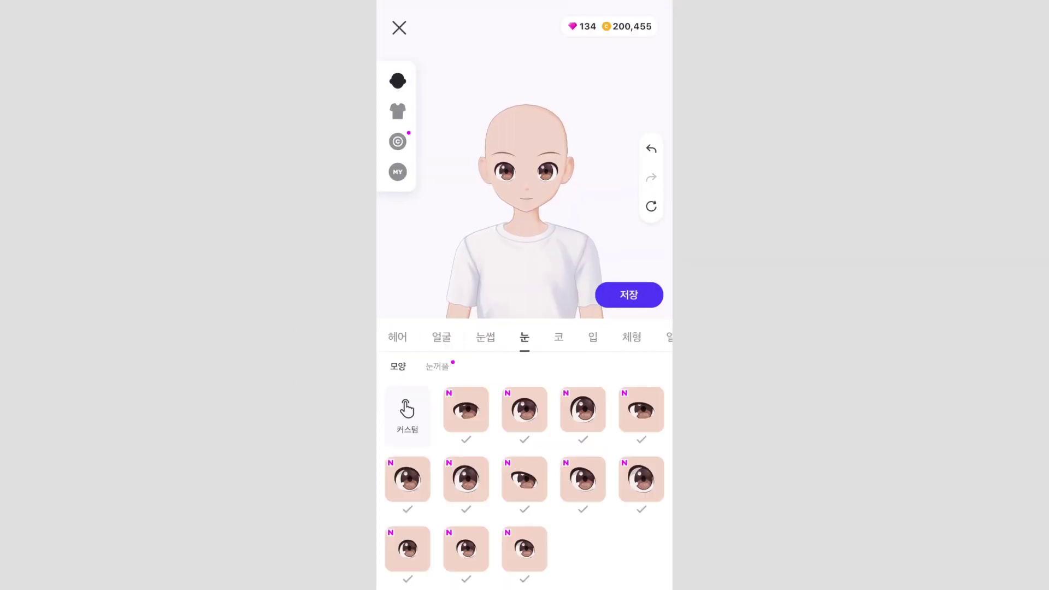
Step: Try a couple of eye shapes, then pick a new eyelid style for the avatar
{"action": "left_click", "coordinate": [408, 479]}
{"action": "left_click", "coordinate": [642, 410]}
{"action": "left_click", "coordinate": [437, 366]}
{"action": "left_click", "coordinate": [466, 410]}
{"action": "left_click", "coordinate": [524, 410]}
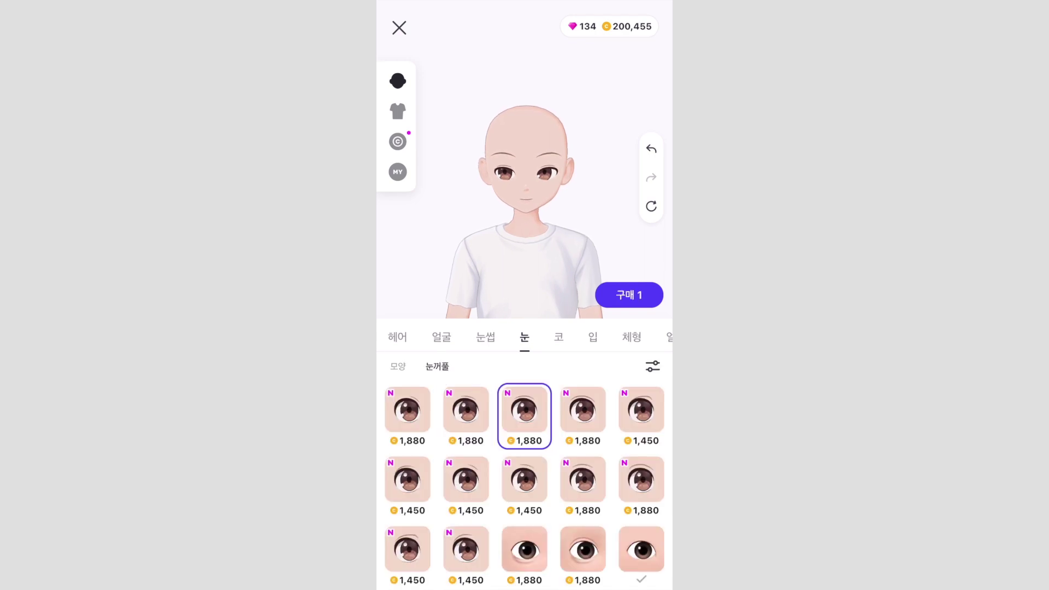
Step: Give the avatar light blue eye lenses instead of pink ones
{"action": "left_click", "coordinate": [653, 366]}
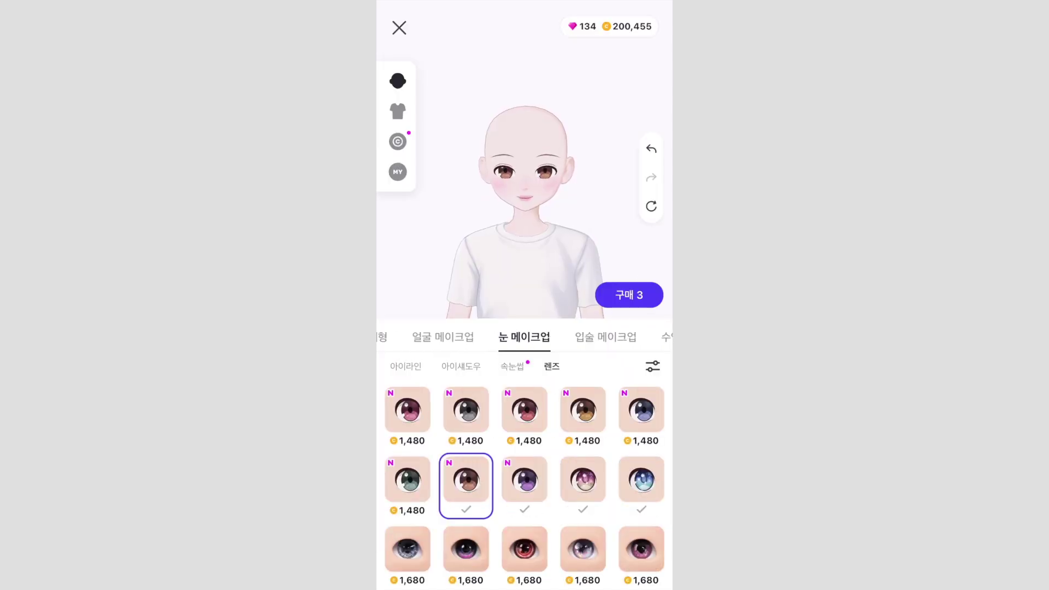
{"action": "left_click", "coordinate": [583, 479]}
{"action": "left_click", "coordinate": [641, 479]}
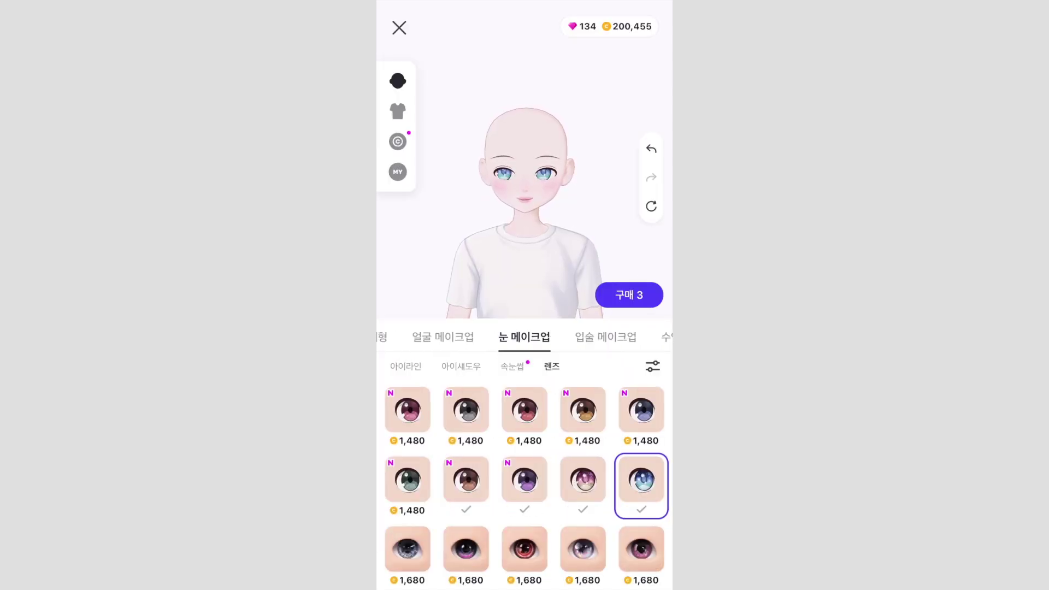
{"action": "scroll", "coordinate": [525, 492], "scroll_direction": "down", "scroll_amount": 2}
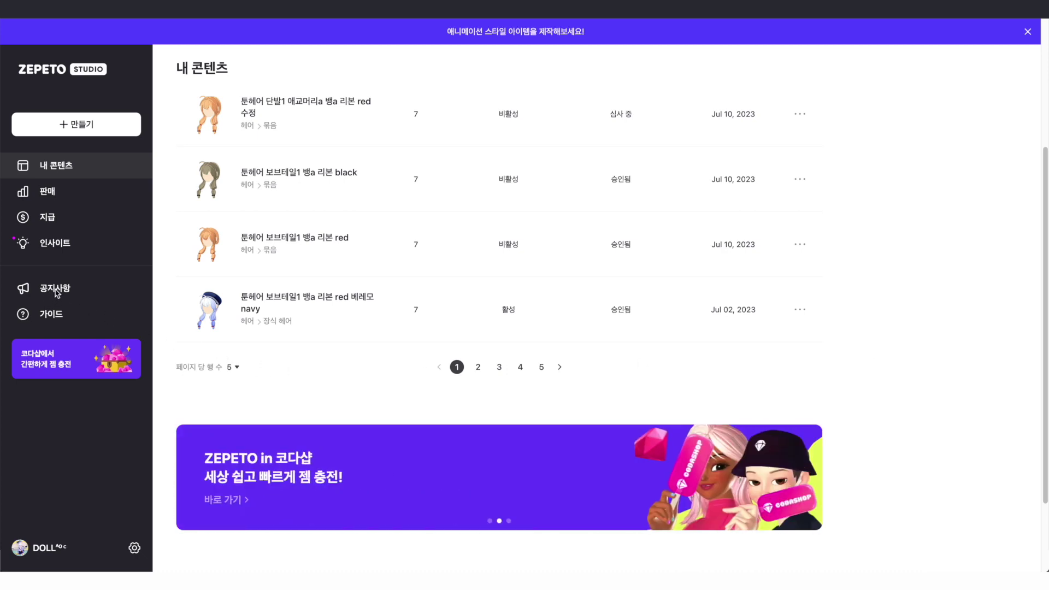
Step: Download Toon.zip from the Korean Toon Shader guide linked in ZEPETO Studio's notices
{"action": "left_click", "coordinate": [57, 293]}
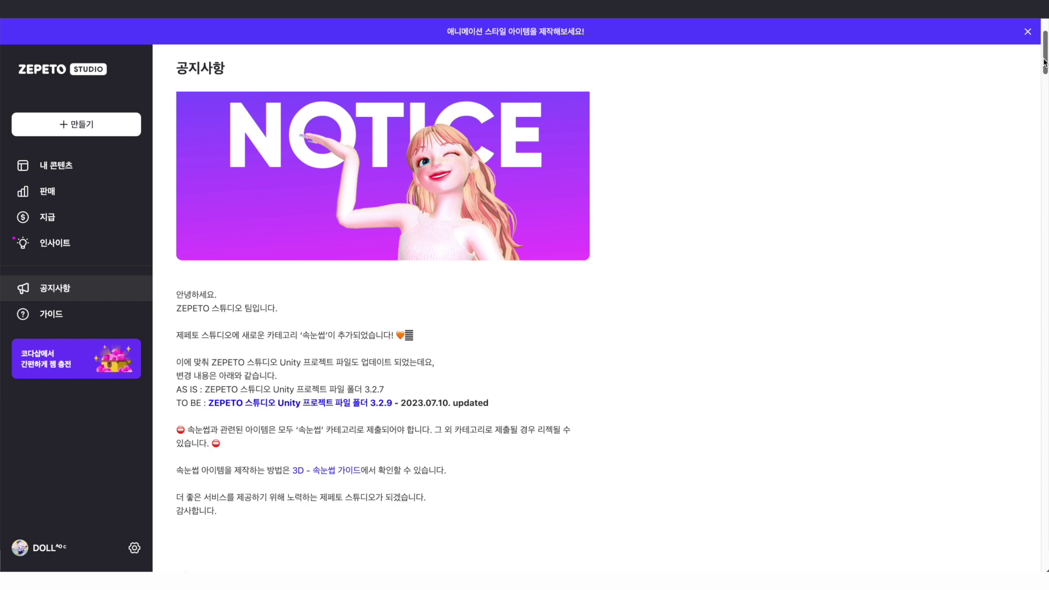
{"action": "left_click_drag", "start_coordinate": [1044, 61], "coordinate": [1046, 99]}
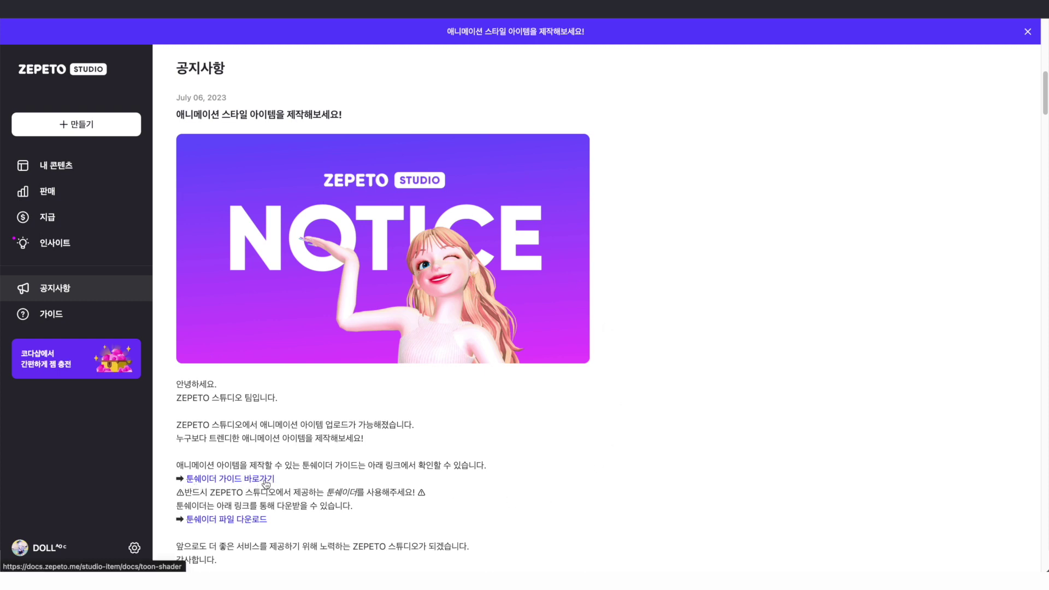
{"action": "left_click", "coordinate": [261, 484]}
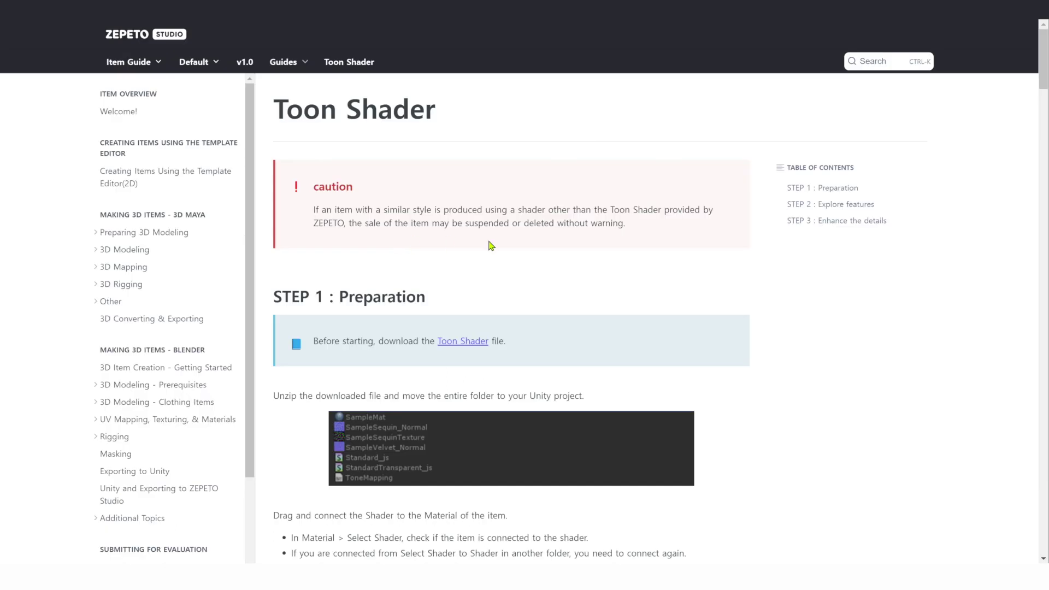
{"action": "left_click", "coordinate": [217, 63]}
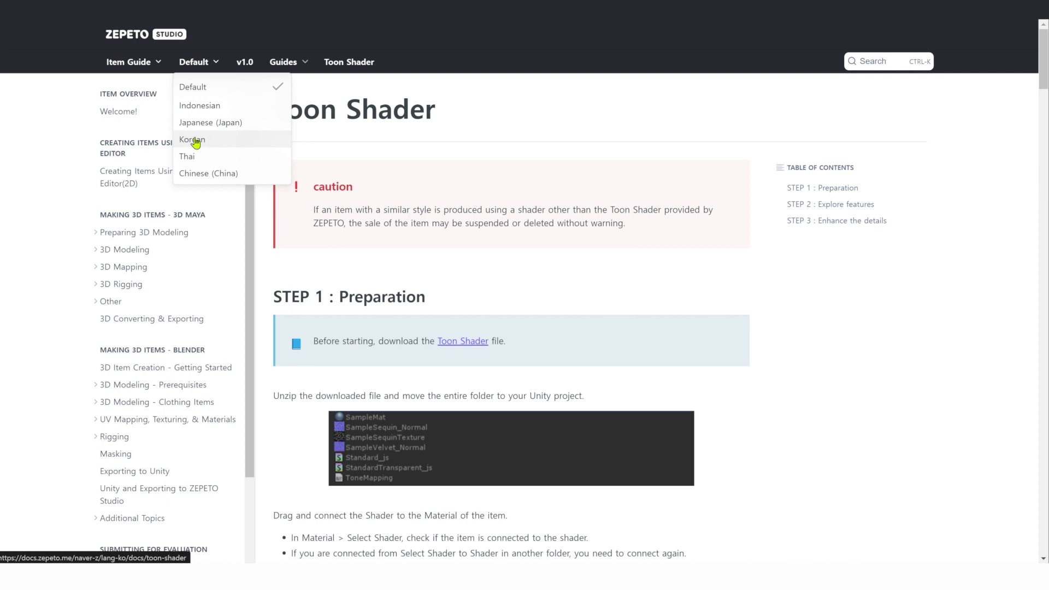
{"action": "left_click", "coordinate": [278, 141]}
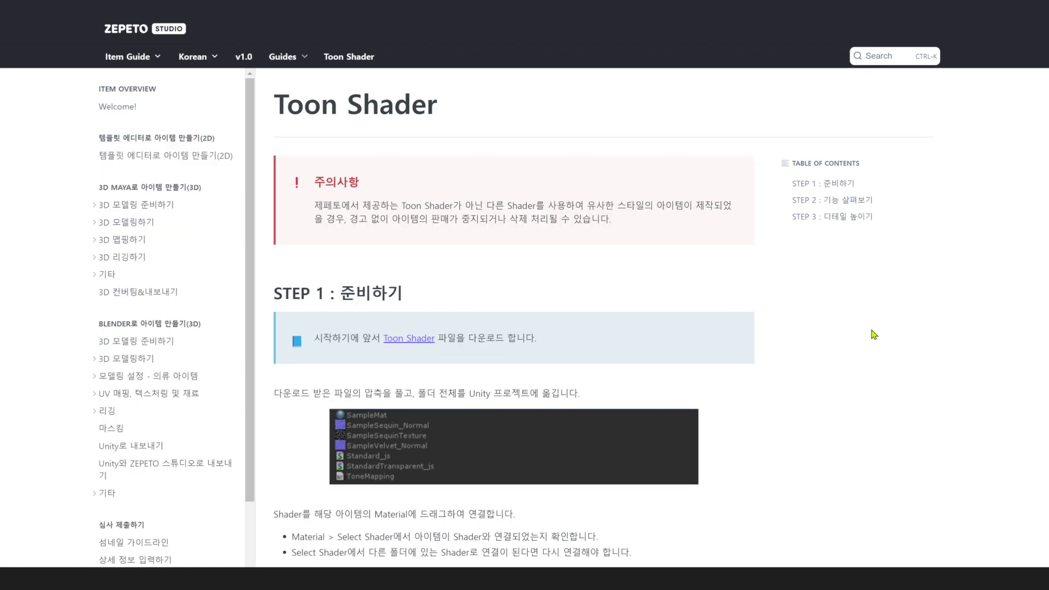
{"action": "left_click", "coordinate": [421, 342]}
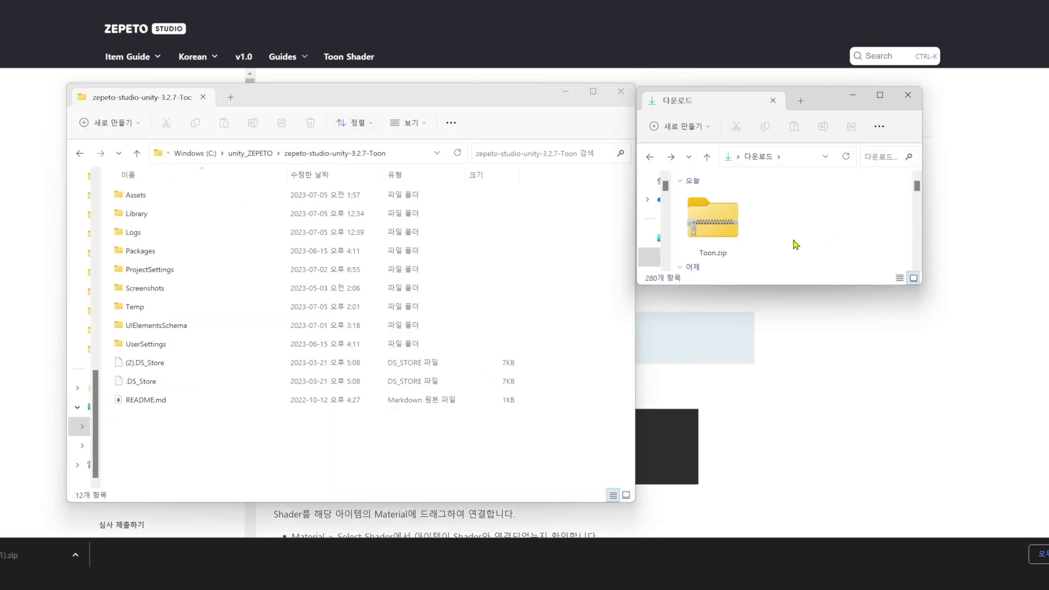
Step: Extract Toon.zip in Downloads and check the extracted Toon folder's contents
{"action": "left_click", "coordinate": [728, 222]}
{"action": "right_click", "coordinate": [728, 221]}
{"action": "left_click", "coordinate": [793, 337]}
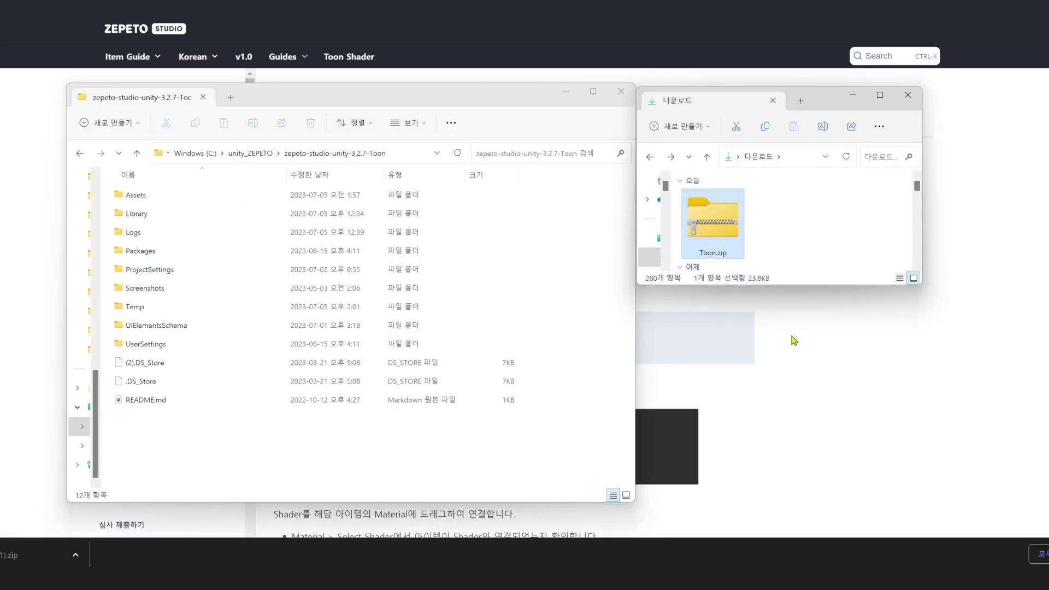
{"action": "left_click", "coordinate": [648, 390]}
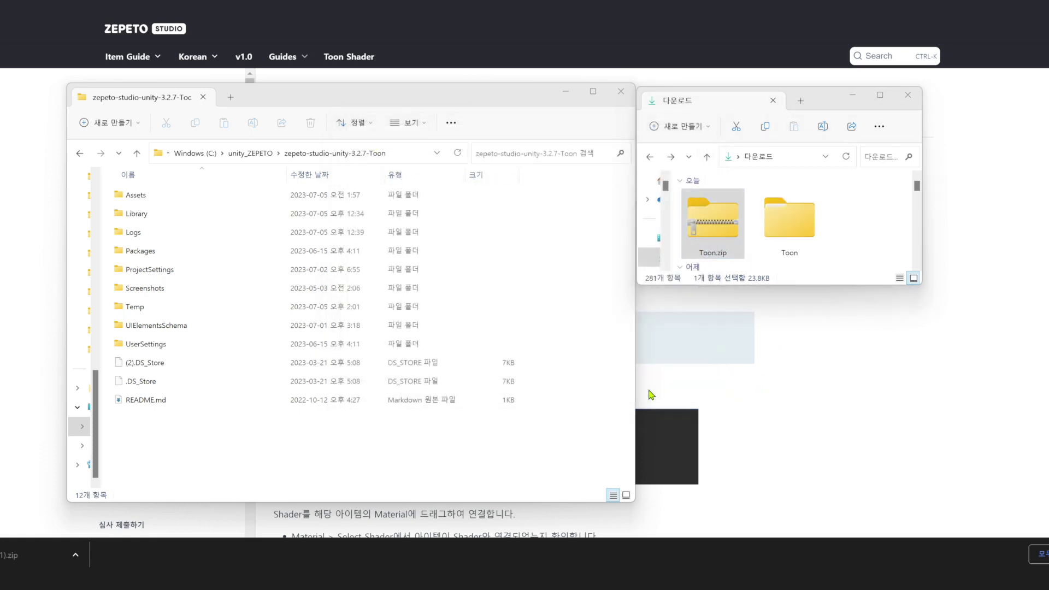
{"action": "left_click_drag", "start_coordinate": [869, 118], "coordinate": [968, 119]}
{"action": "double_click", "coordinate": [680, 242]}
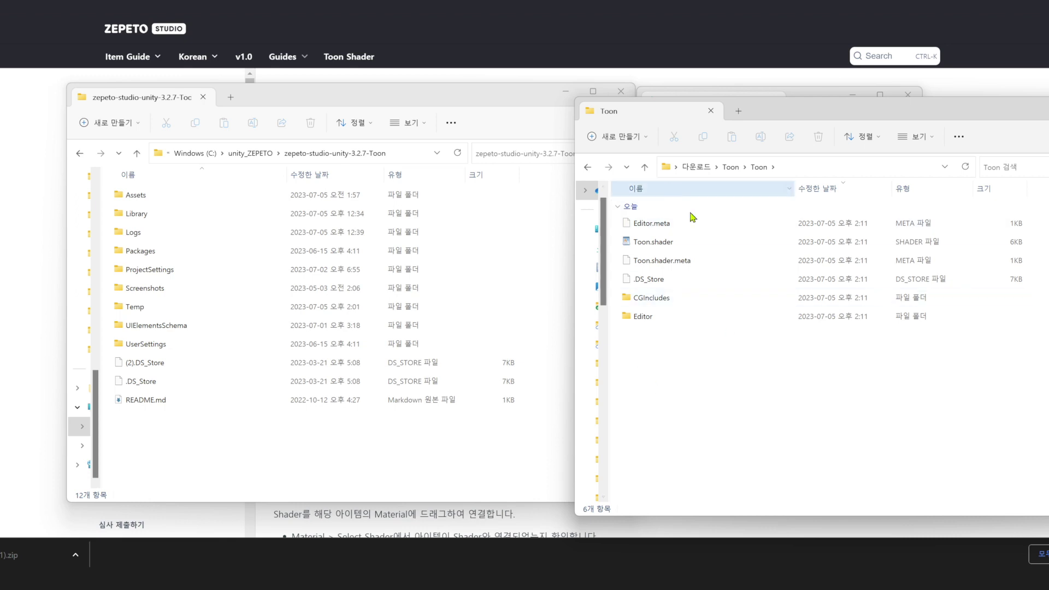
{"action": "left_click", "coordinate": [587, 166]}
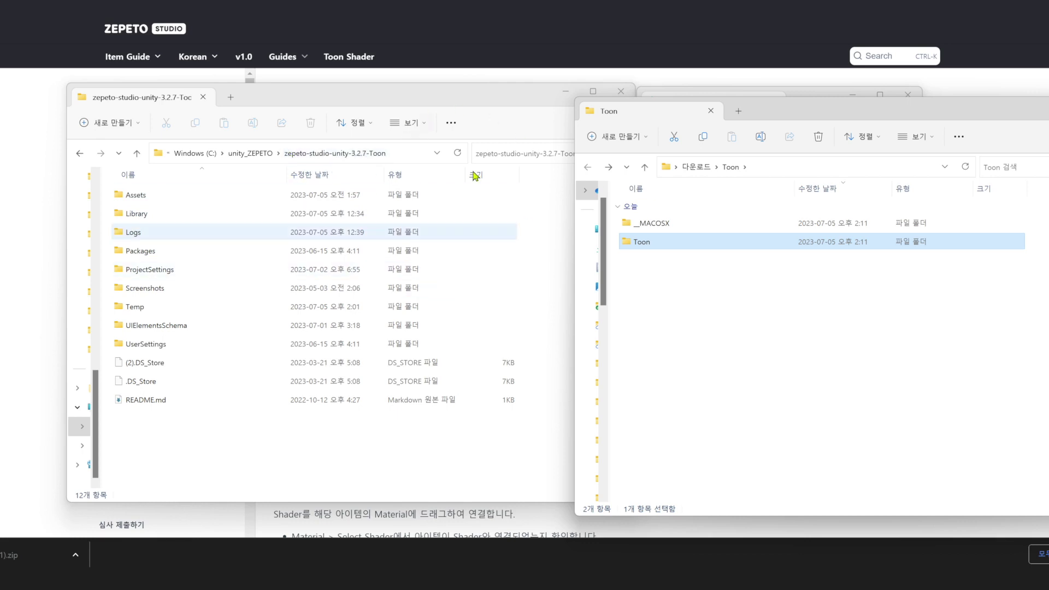
Step: Move the extracted Toon folder into the Unity project's Assets, then open Assets > Toon
{"action": "double_click", "coordinate": [172, 196]}
{"action": "left_click", "coordinate": [153, 238]}
{"action": "left_click", "coordinate": [643, 242]}
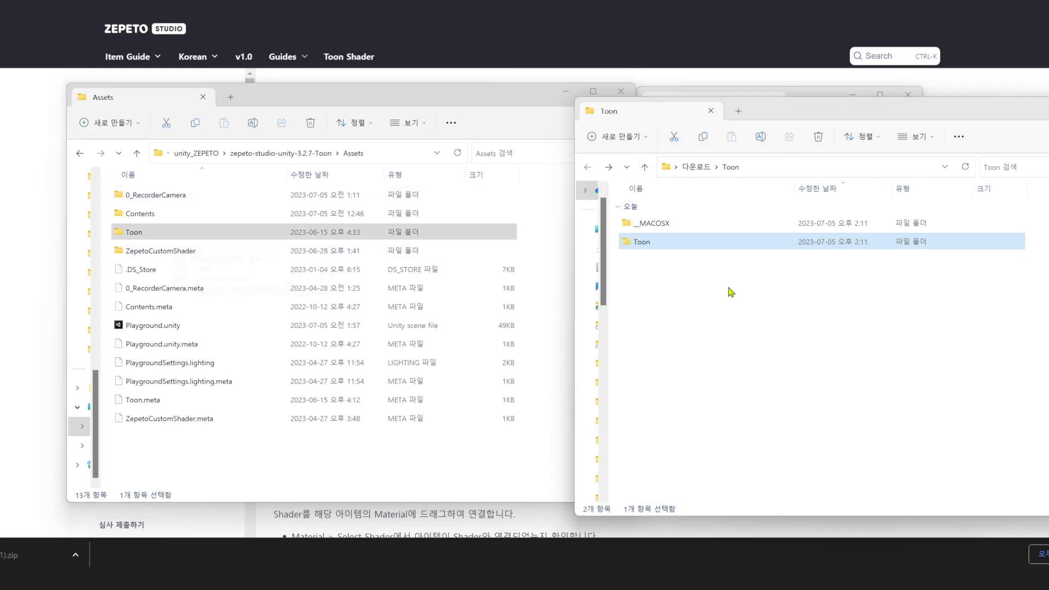
{"action": "mouse_move", "coordinate": [645, 244]}
{"action": "left_mouse_down"}
{"action": "mouse_move", "coordinate": [249, 467]}
{"action": "mouse_move", "coordinate": [214, 463]}
{"action": "mouse_move", "coordinate": [710, 298]}
{"action": "left_mouse_up"}
{"action": "left_click", "coordinate": [180, 238]}
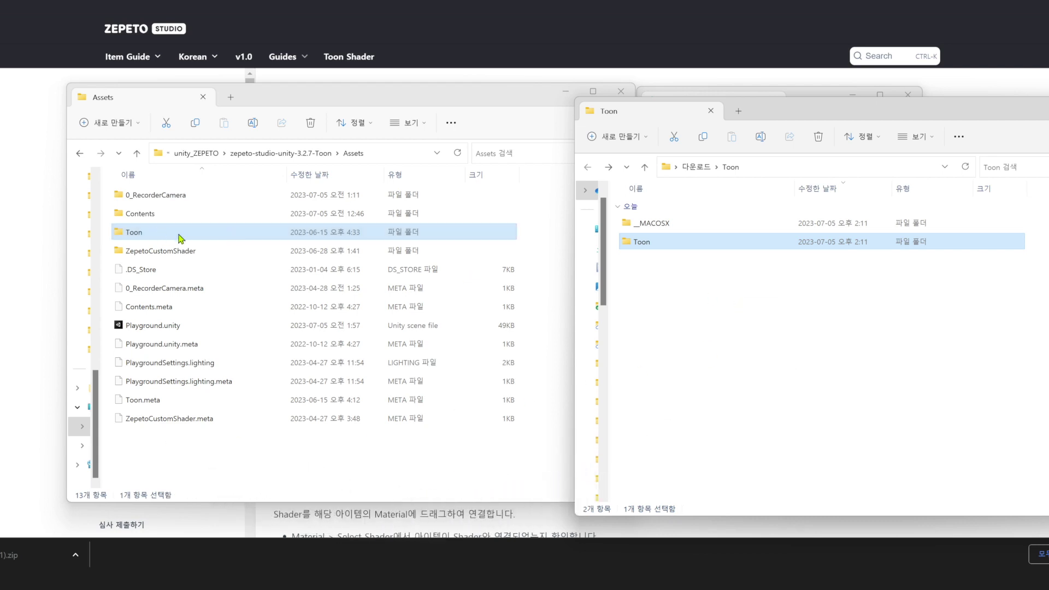
{"action": "double_click", "coordinate": [181, 239]}
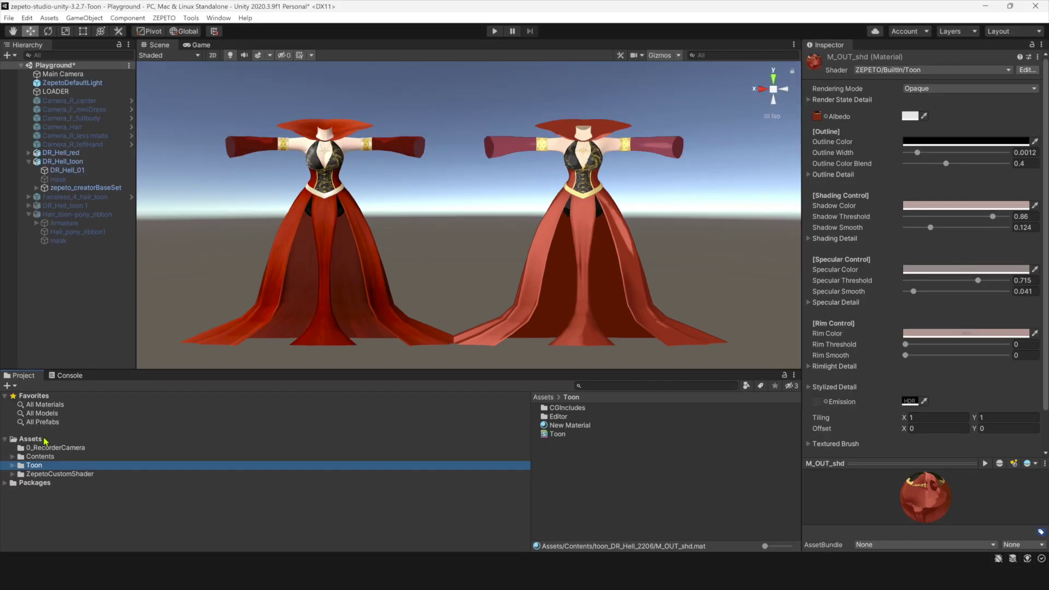
Step: Open Assets > Toon in the Project window and inspect New Material's toon settings
{"action": "left_click", "coordinate": [45, 441]}
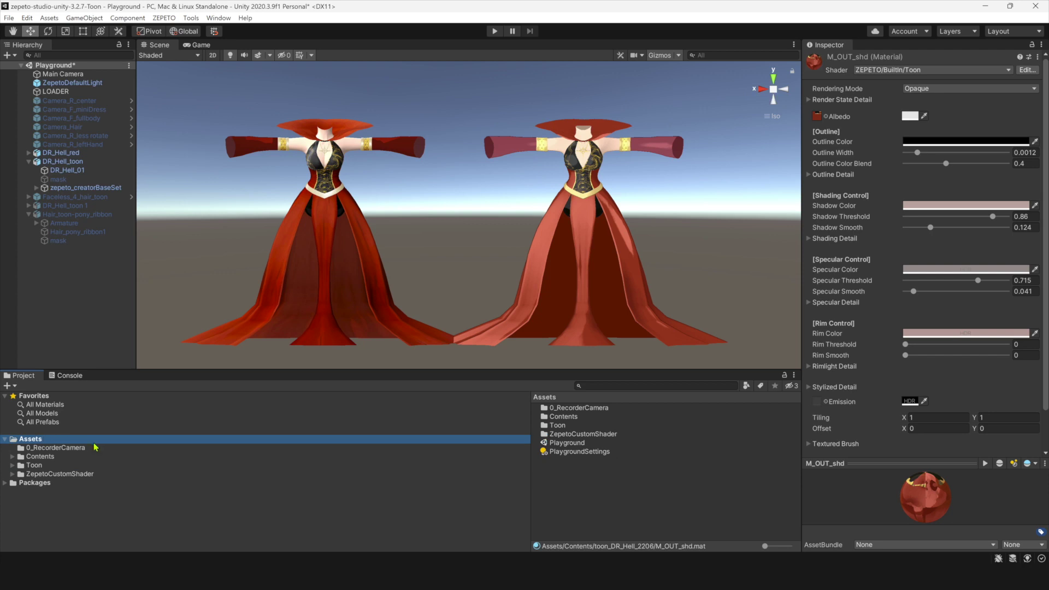
{"action": "left_click", "coordinate": [81, 466]}
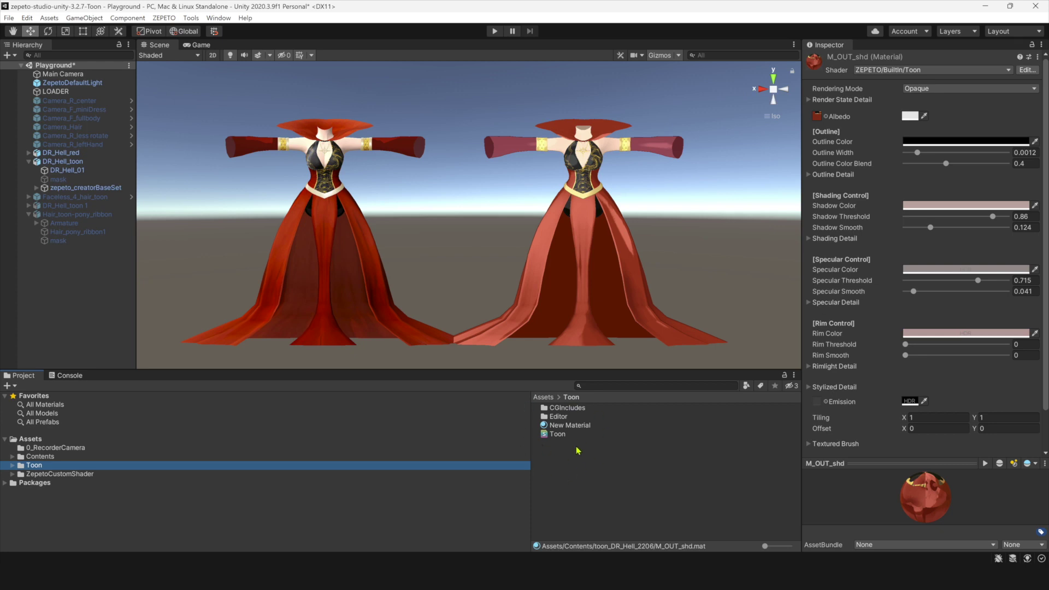
{"action": "left_click", "coordinate": [575, 474]}
{"action": "left_click", "coordinate": [597, 426]}
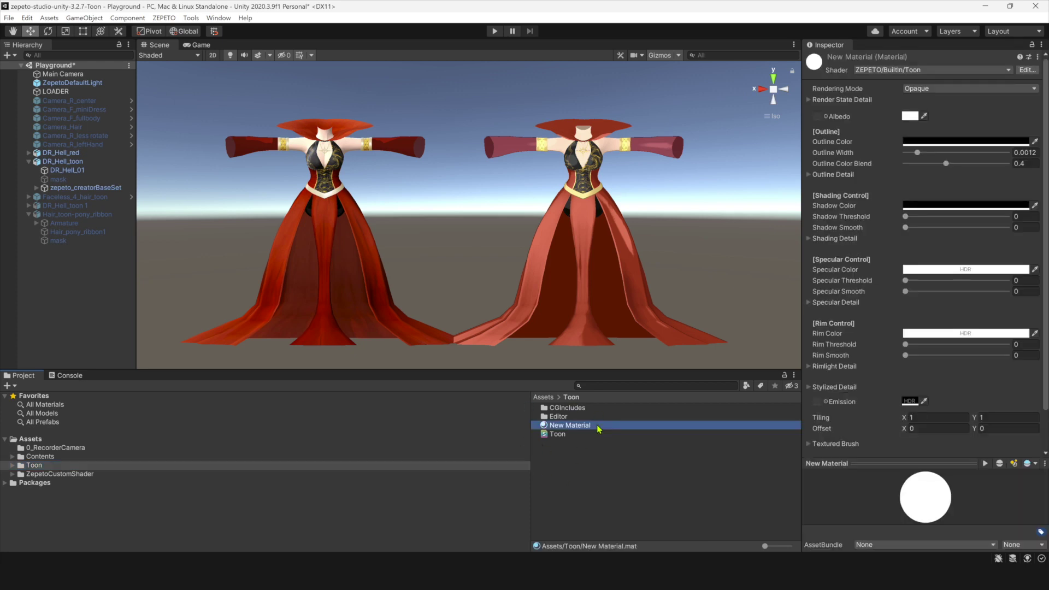
{"action": "left_click", "coordinate": [603, 478]}
{"action": "left_click", "coordinate": [603, 426]}
Step: Duplicate New Material as New Material 1 and move the copy out of the Toon folder
{"action": "key", "text": "ctrl+d"}
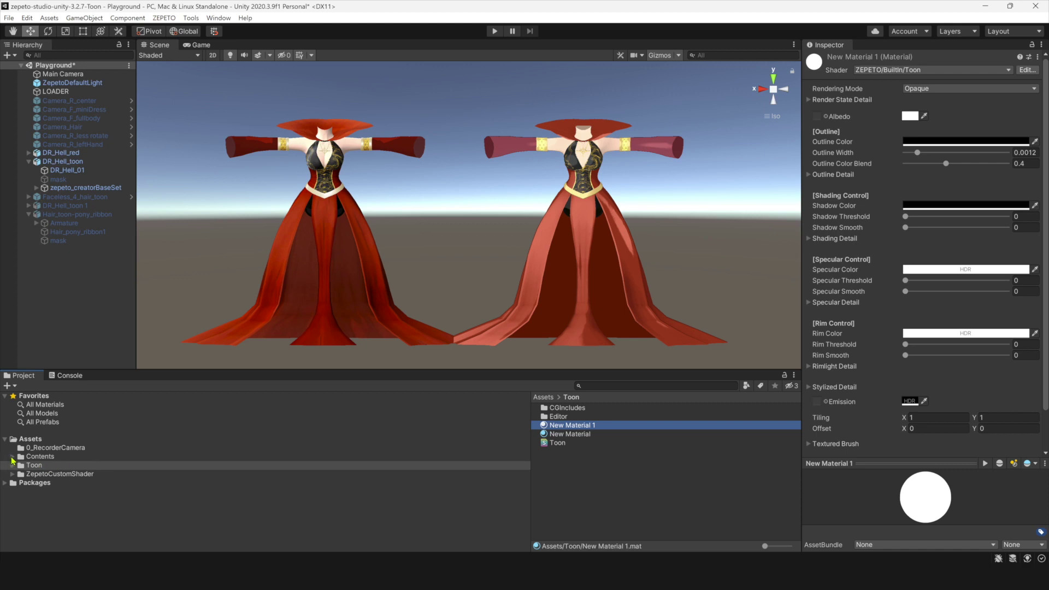
{"action": "left_click", "coordinate": [12, 457]}
{"action": "scroll", "coordinate": [13, 460], "scroll_direction": "down", "scroll_amount": 5}
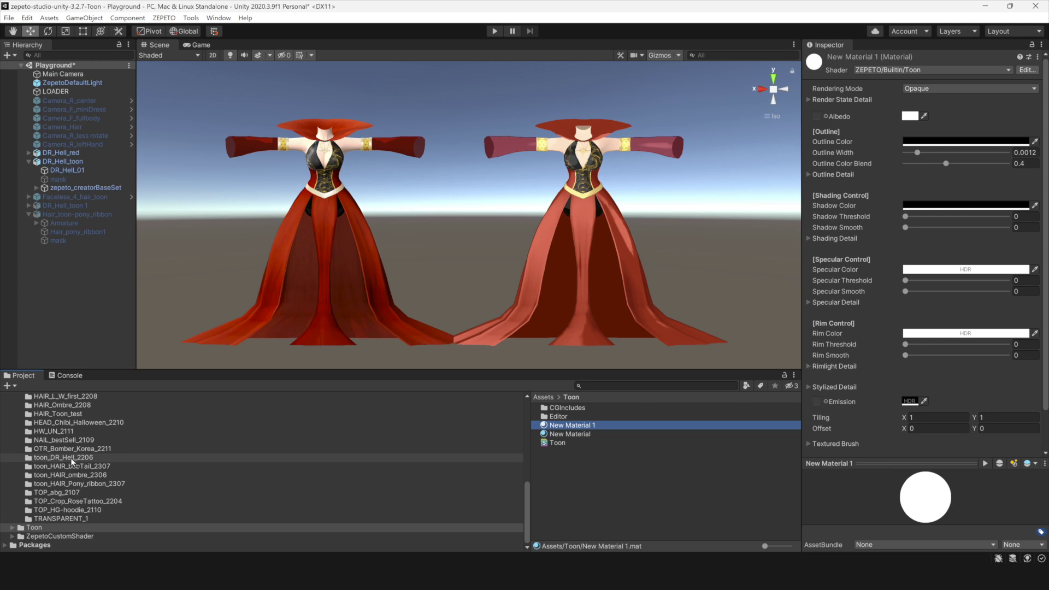
{"action": "key", "text": "Delete"}
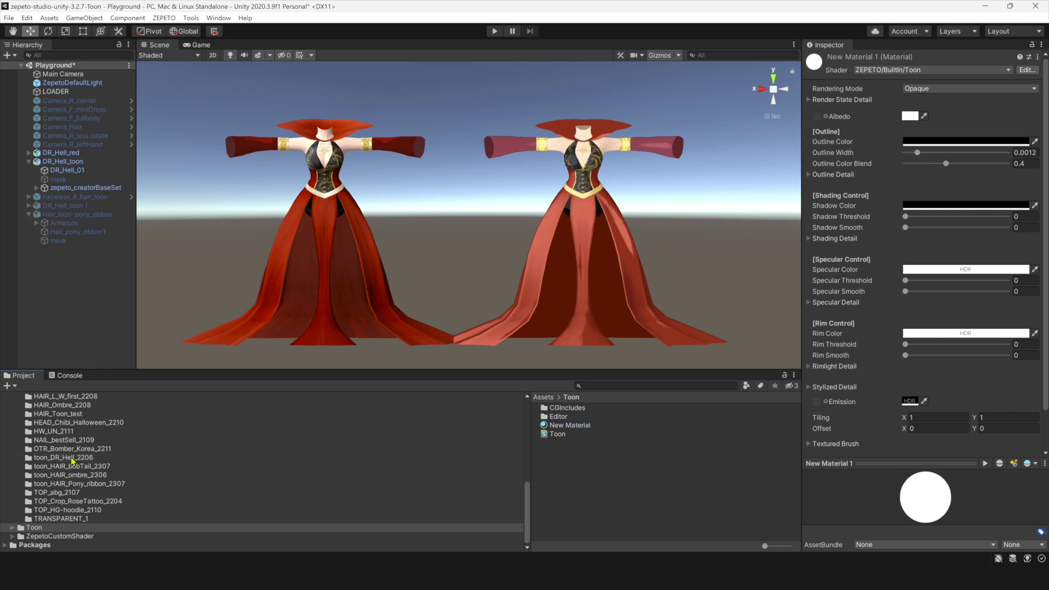
Step: Set the copied material's shader to ZEPETO/BuiltIn/Toon
{"action": "left_click", "coordinate": [71, 459]}
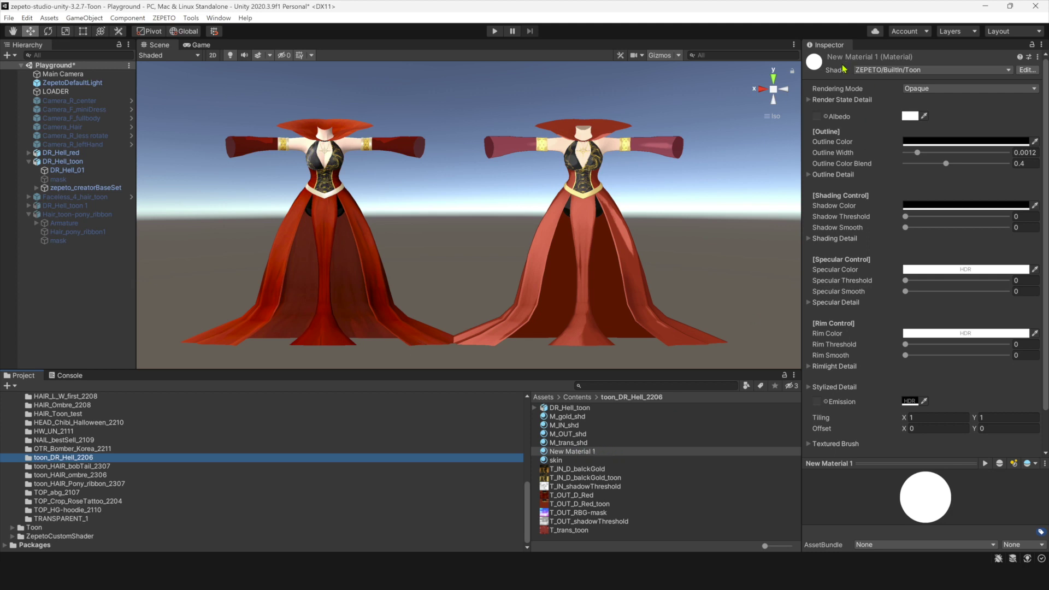
{"action": "left_click", "coordinate": [879, 71]}
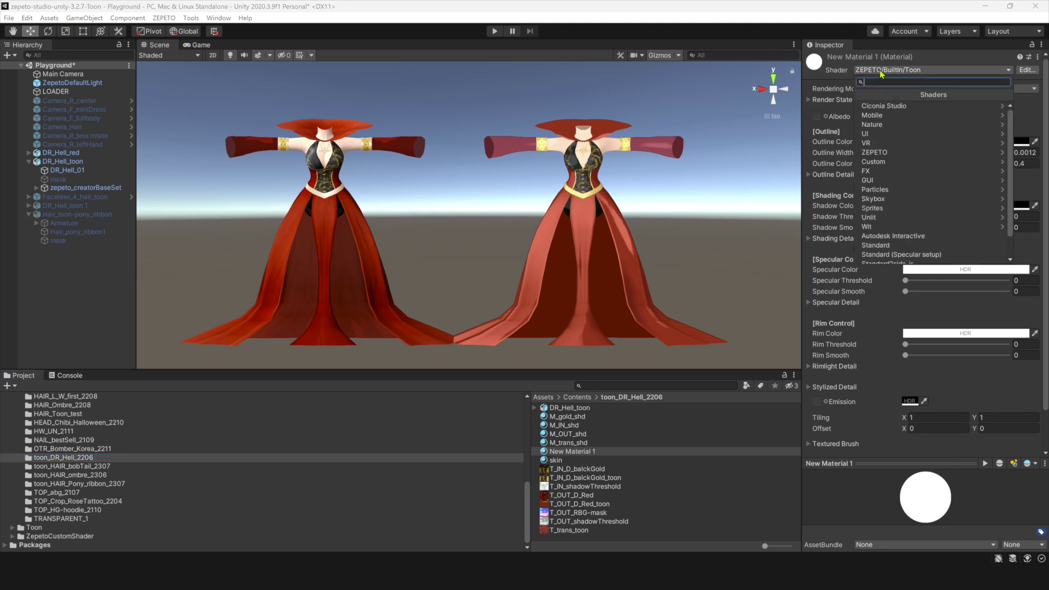
{"action": "left_click", "coordinate": [915, 152]}
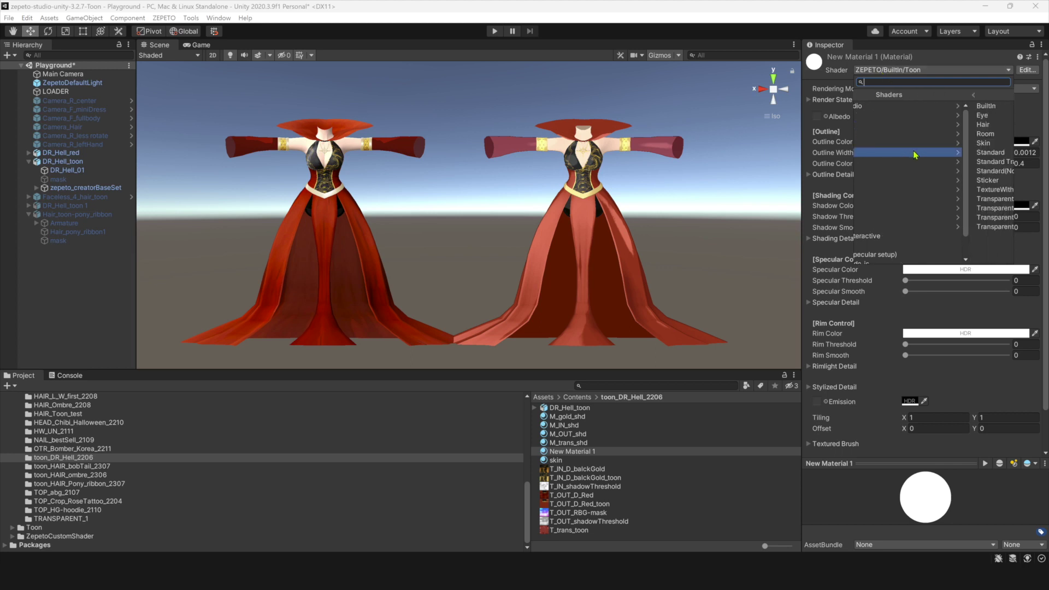
{"action": "left_click", "coordinate": [889, 107]}
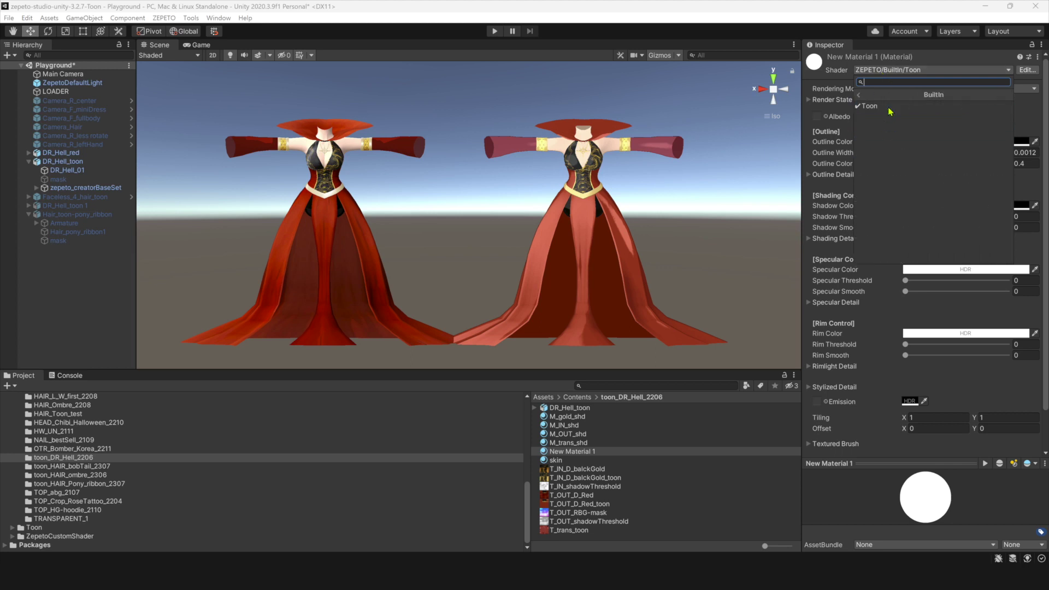
{"action": "left_click", "coordinate": [890, 106]}
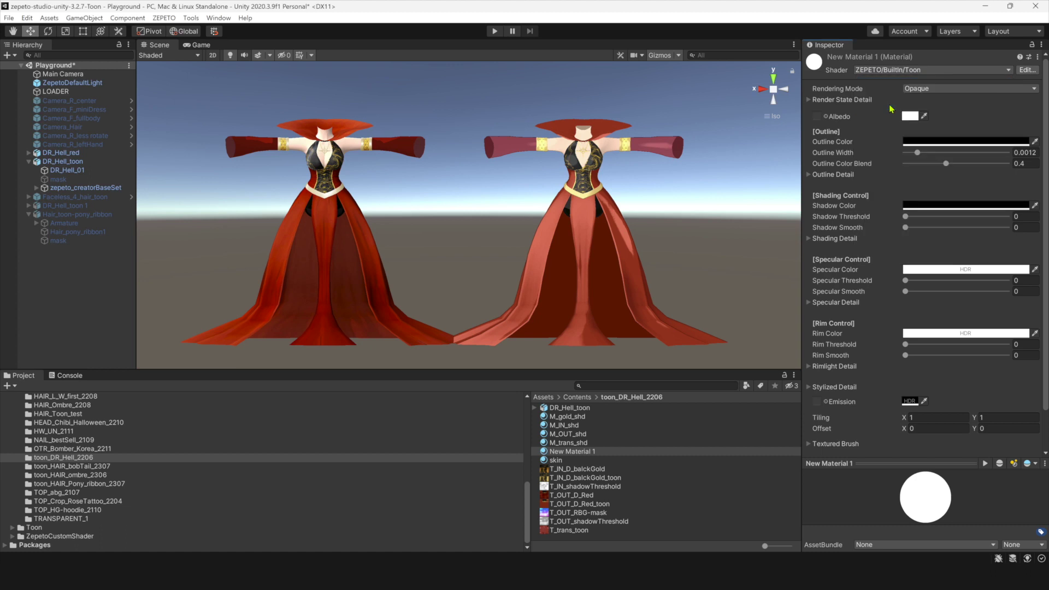
Step: Rename New Material 1 to M_toon_shd and drag it onto DR_Hell_toon's M_OUT_shd slot
{"action": "left_click", "coordinate": [581, 455]}
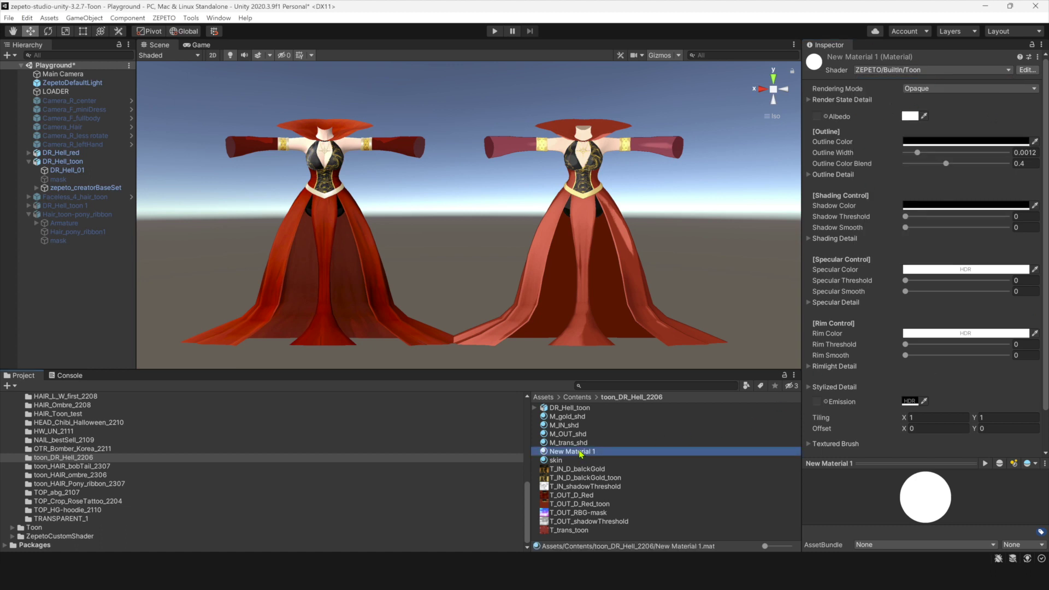
{"action": "right_click", "coordinate": [591, 452]}
{"action": "left_click", "coordinate": [623, 169]}
{"action": "type", "text": "M_"}
{"action": "type", "text": "hd"}
{"action": "key", "text": "Return"}
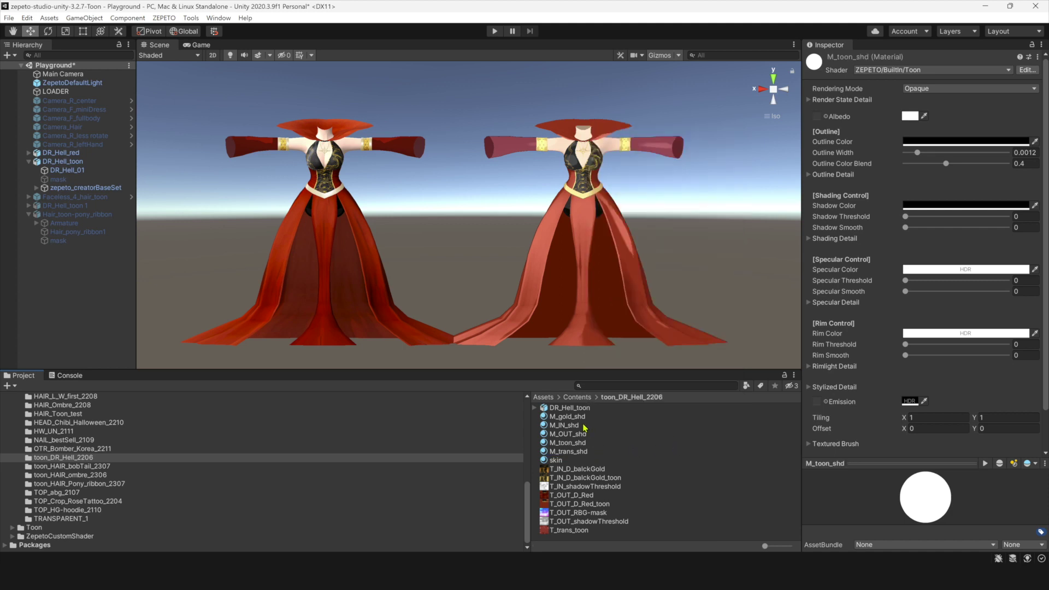
{"action": "left_click", "coordinate": [587, 410]}
{"action": "left_click_drag", "start_coordinate": [568, 442], "coordinate": [932, 206]}
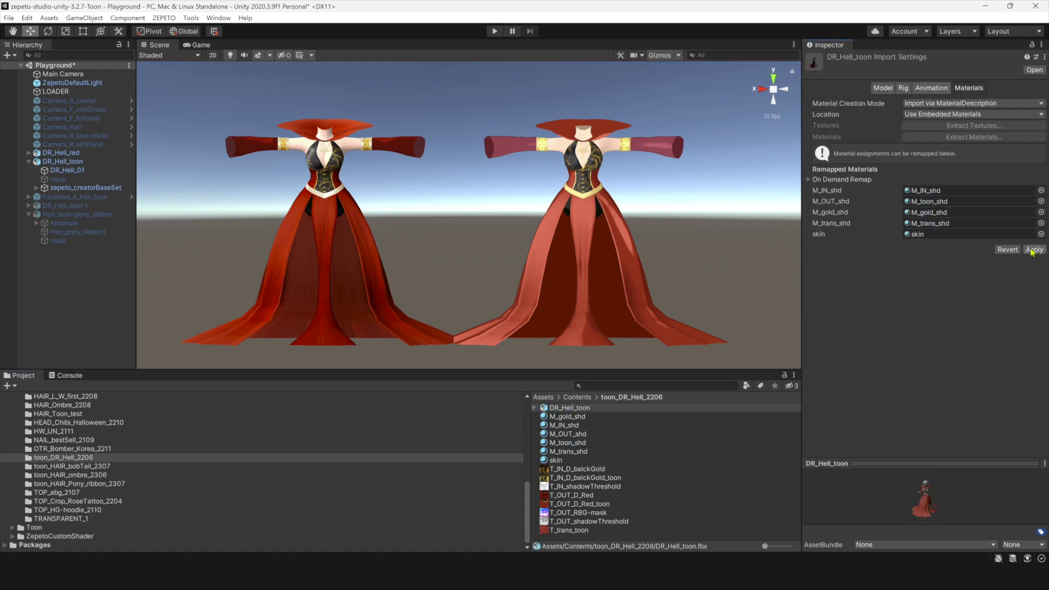
Step: Apply DR_Hell_toon's M_OUT_shd-to-M_toon_shd material remapping
{"action": "left_click", "coordinate": [1034, 251]}
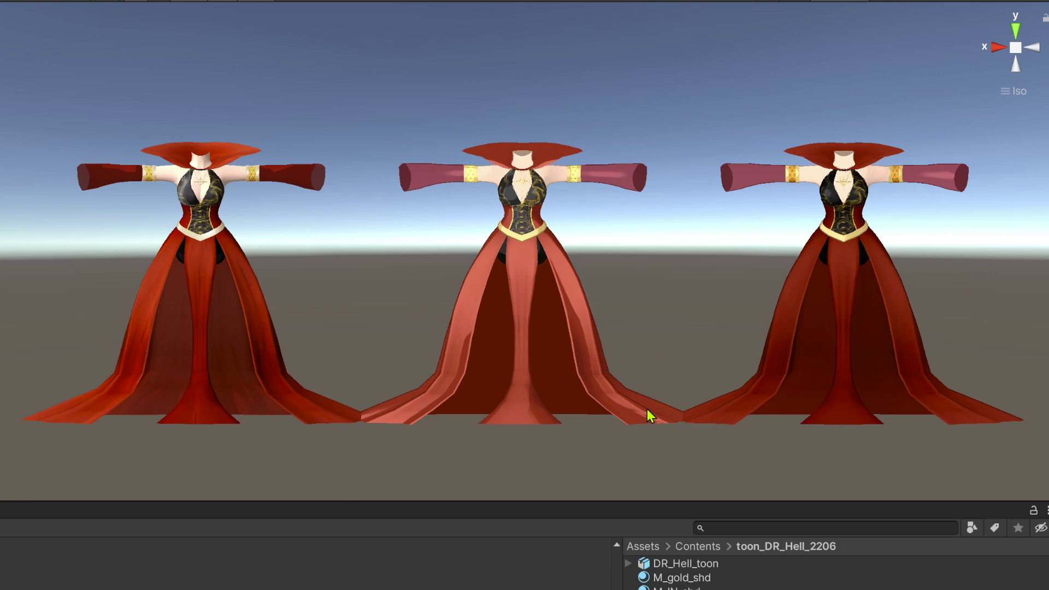
Step: Bring Unity back in front of the image viewers and select the M_OUT_shd dress material
{"action": "scroll", "coordinate": [593, 239], "scroll_direction": "up", "scroll_amount": 2}
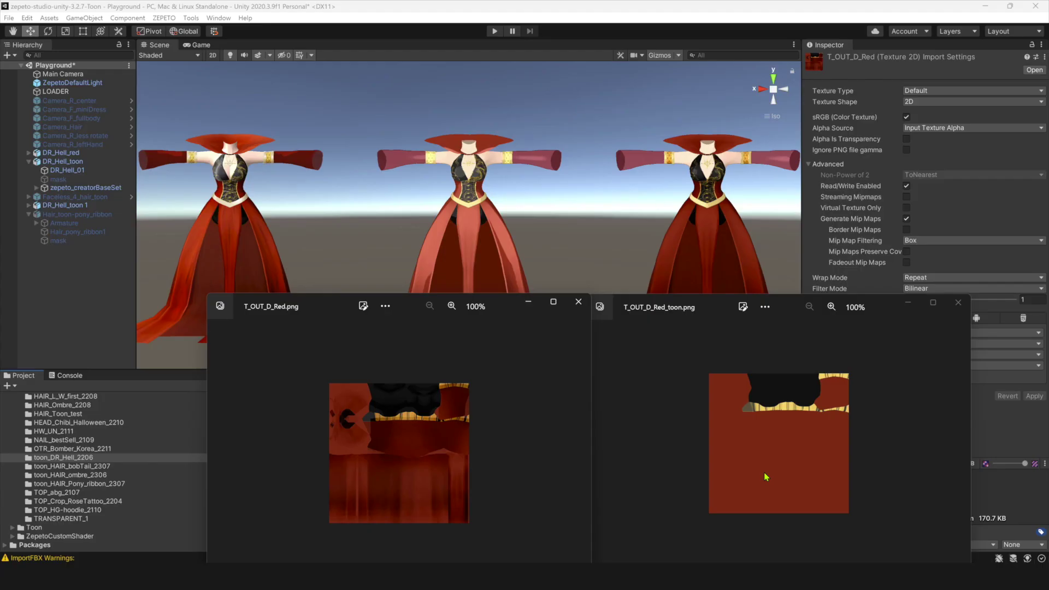
{"action": "left_click", "coordinate": [669, 10]}
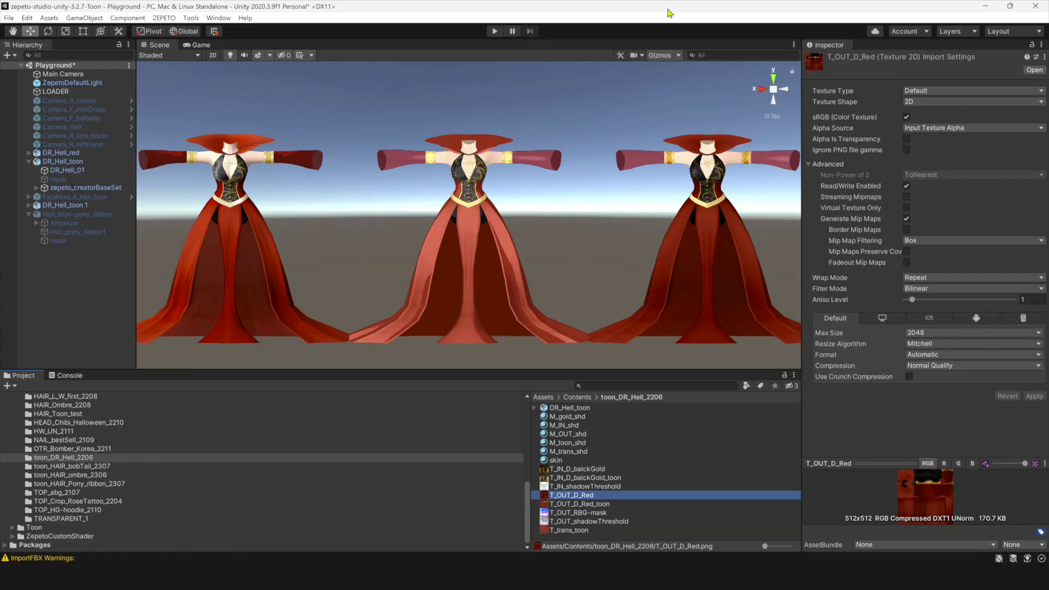
{"action": "left_click", "coordinate": [597, 436]}
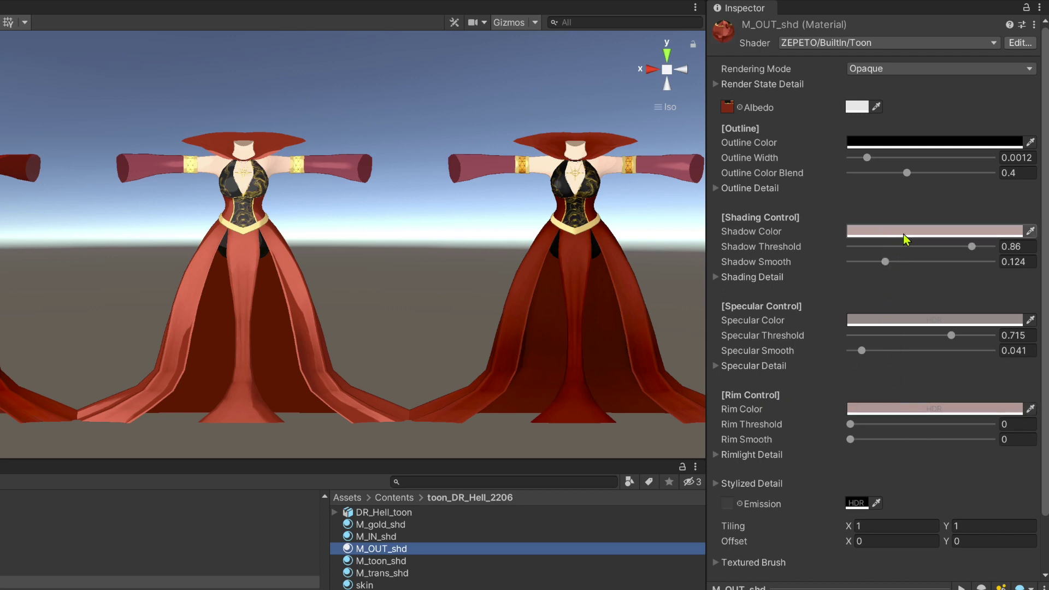
Step: Make the dress shadow colour a pale grey sampled from the red dress, then expand Stylized Detail
{"action": "left_click", "coordinate": [934, 236]}
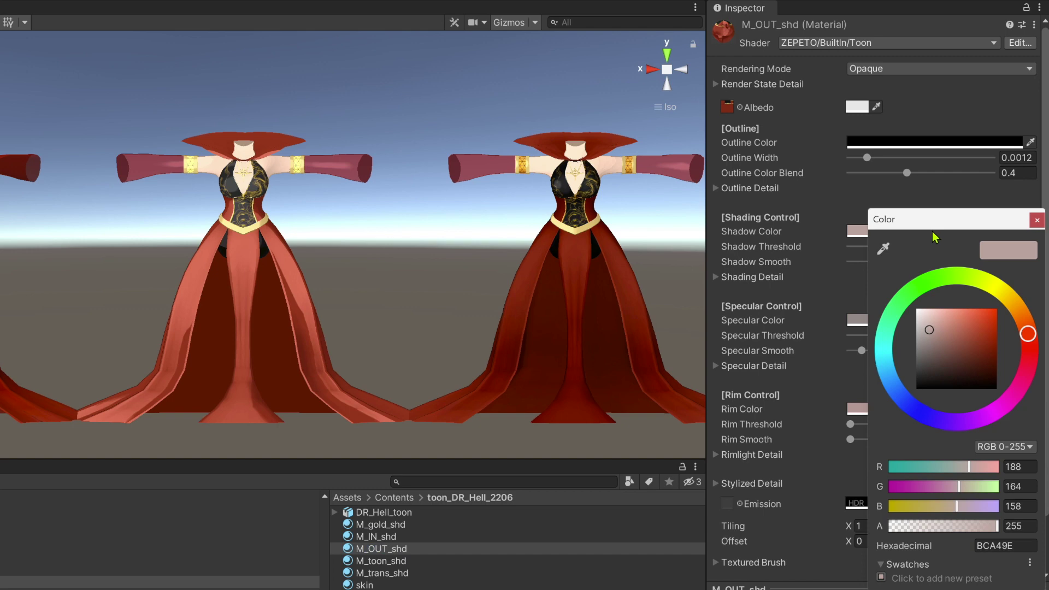
{"action": "left_click", "coordinate": [884, 249]}
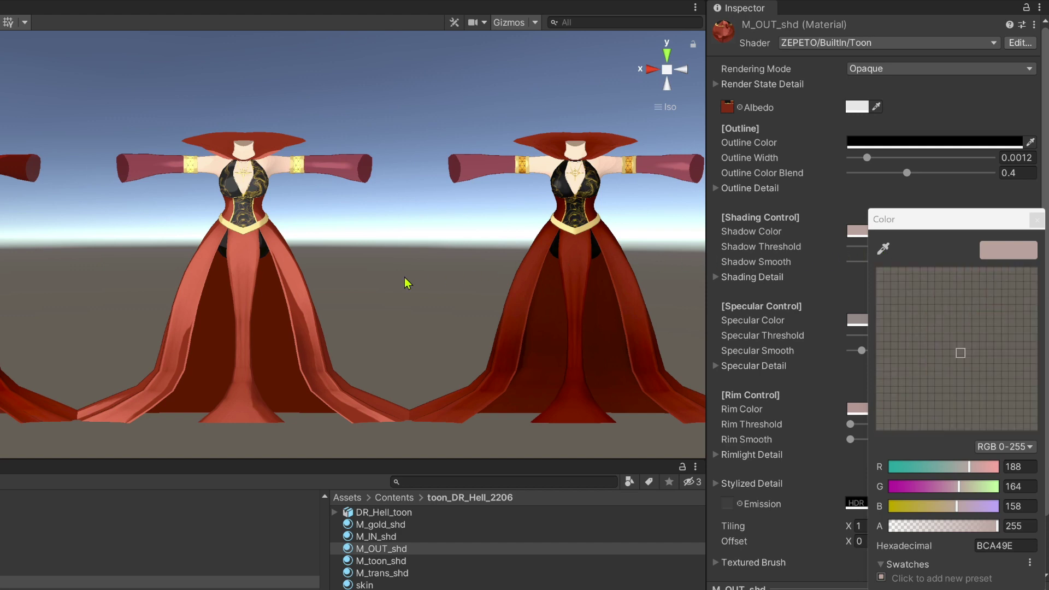
{"action": "left_click", "coordinate": [299, 326]}
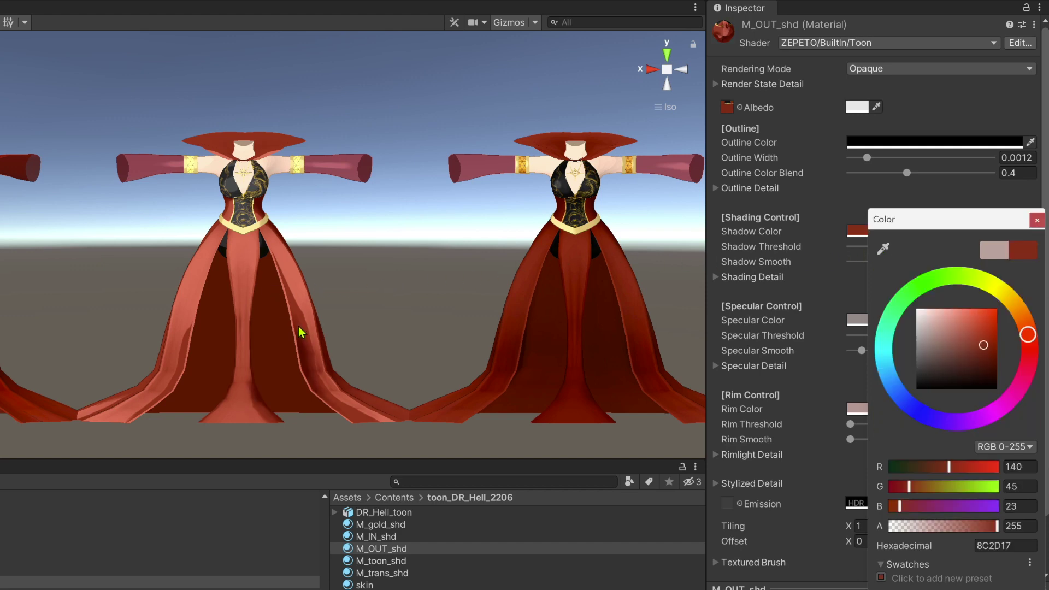
{"action": "mouse_move", "coordinate": [969, 357]}
{"action": "left_mouse_down"}
{"action": "mouse_move", "coordinate": [921, 359]}
{"action": "mouse_move", "coordinate": [921, 350]}
{"action": "left_mouse_up"}
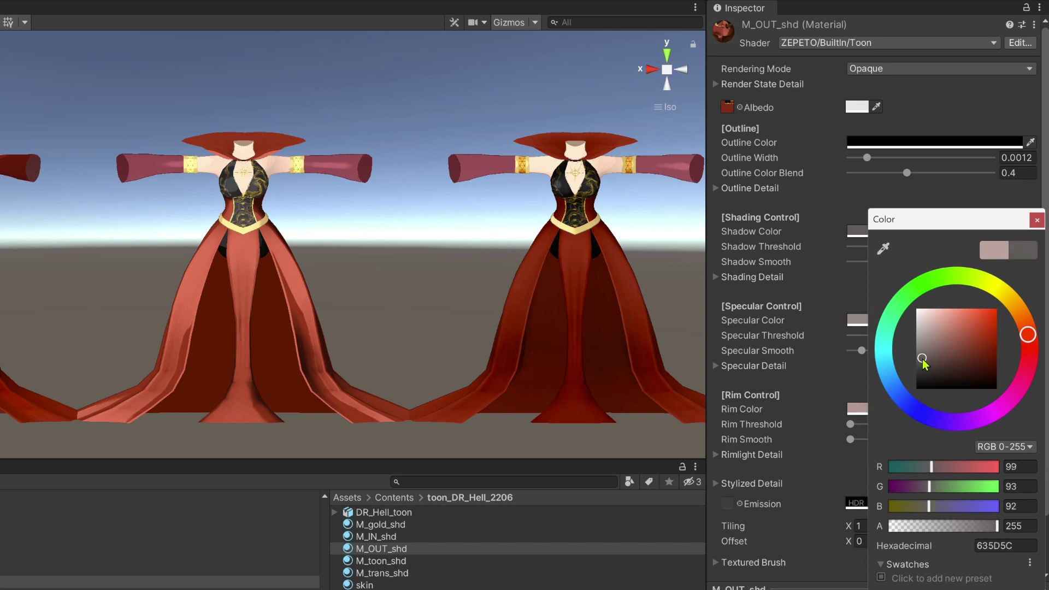
{"action": "left_click_drag", "start_coordinate": [921, 349], "coordinate": [924, 339]}
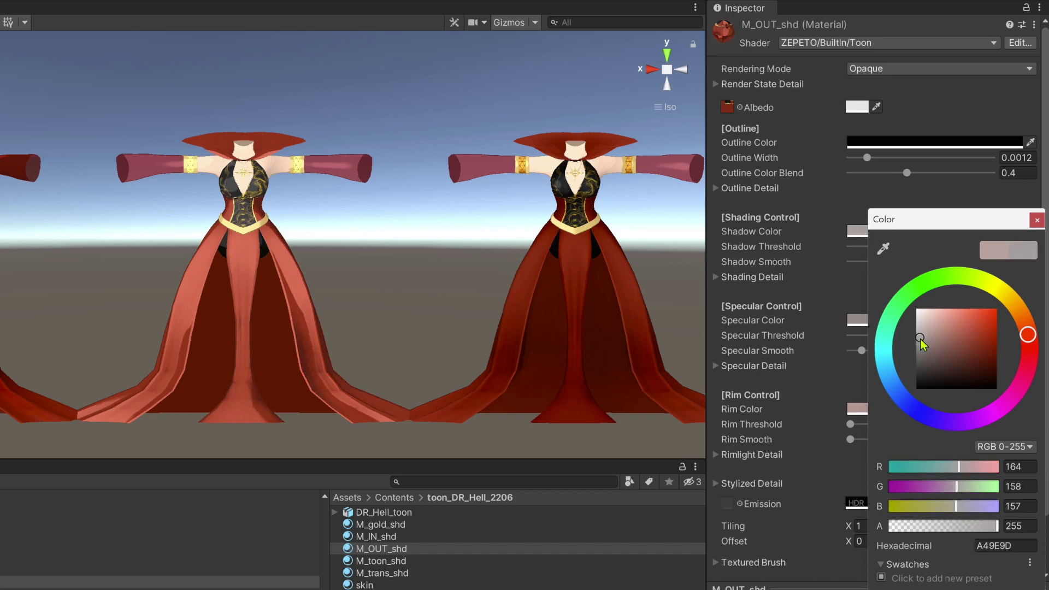
{"action": "left_click", "coordinate": [785, 253]}
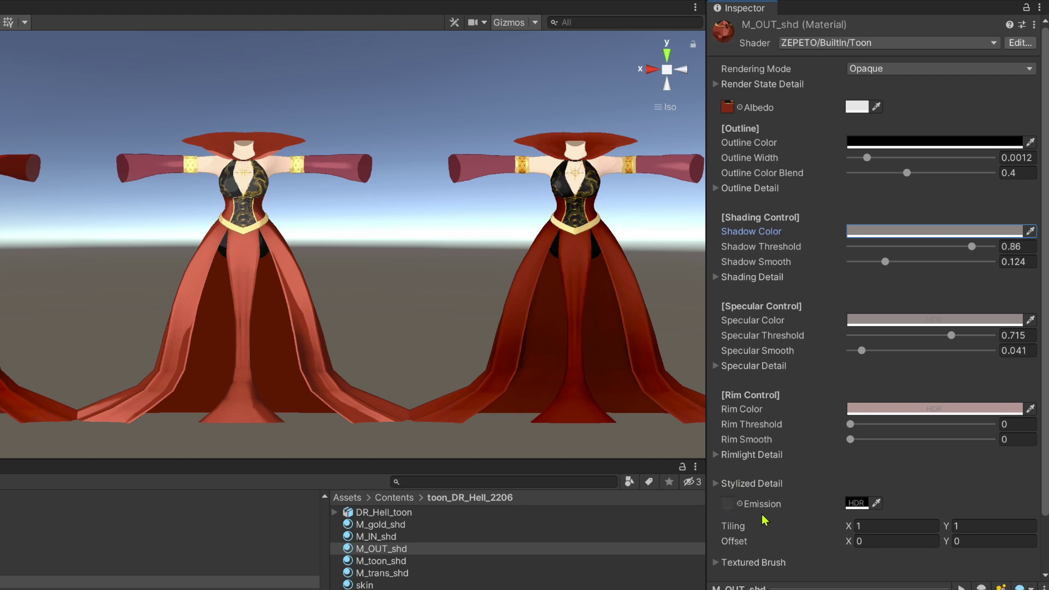
{"action": "left_click", "coordinate": [715, 484]}
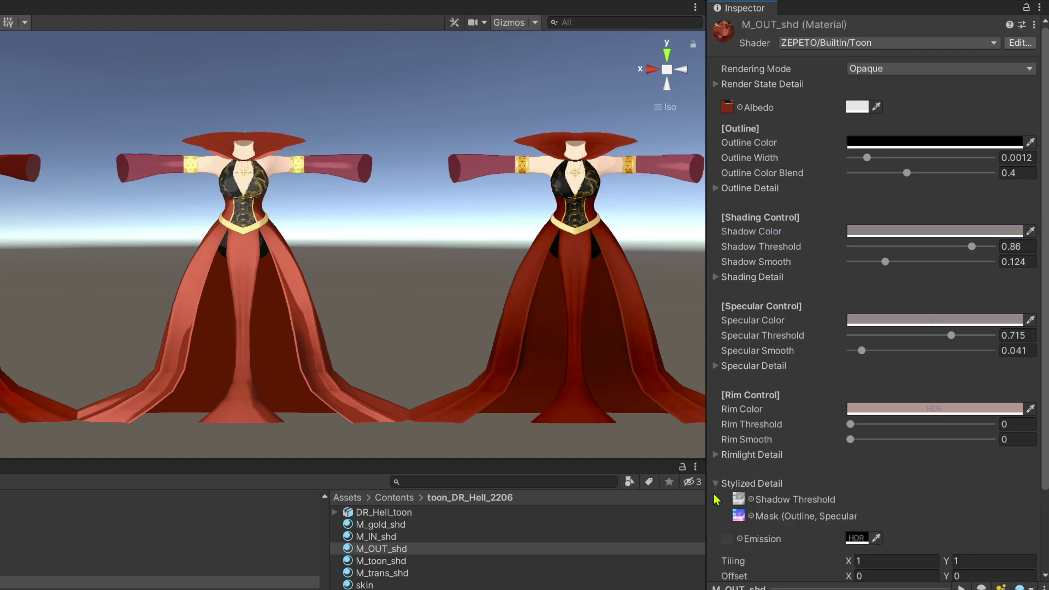
{"action": "scroll", "coordinate": [878, 474], "scroll_direction": "down", "scroll_amount": 3}
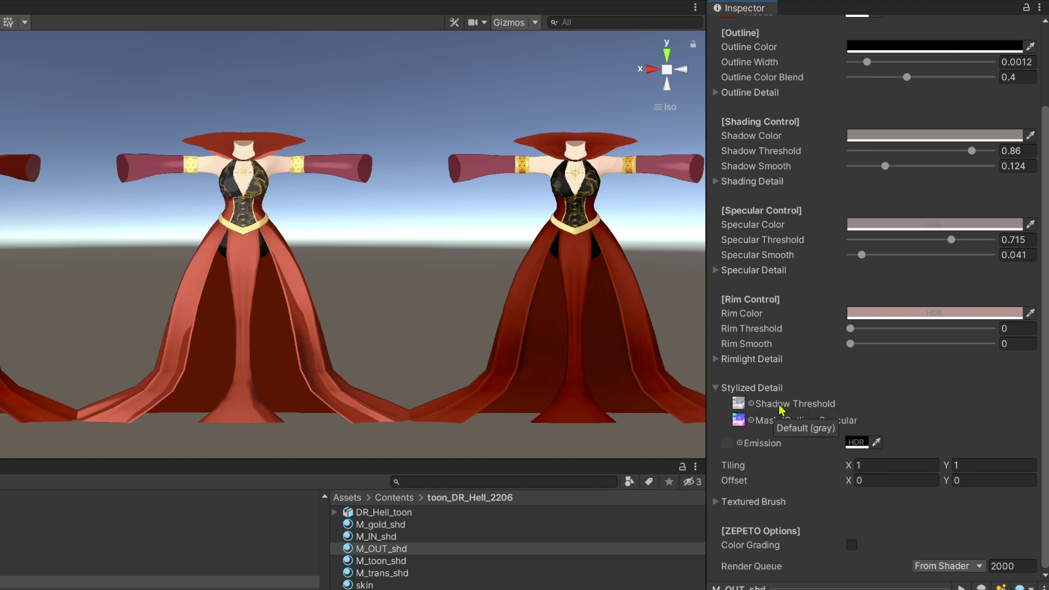
{"action": "left_click", "coordinate": [739, 403]}
{"action": "key", "text": "Delete"}
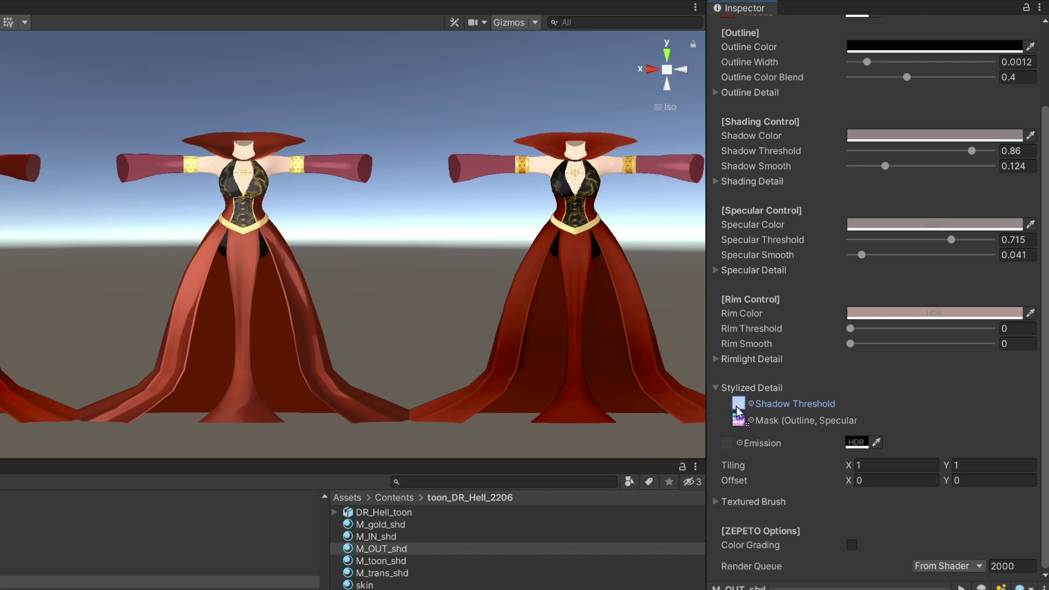
{"action": "key", "text": "ctrl+z"}
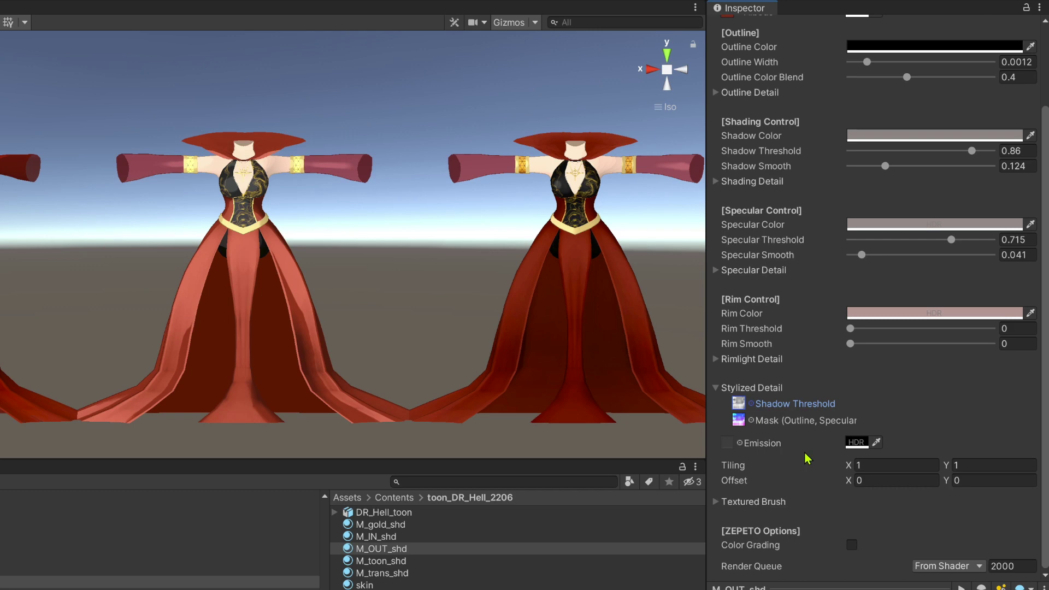
{"action": "double_click", "coordinate": [739, 403]}
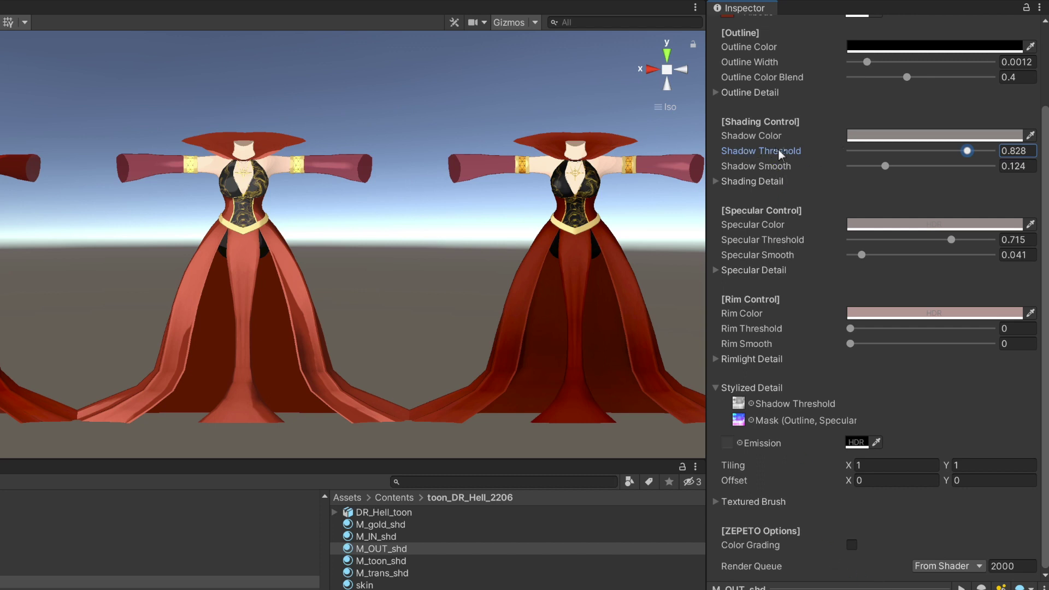
Step: Set M_OUT_shd's Shadow Smooth to 0.046 and Shadow Threshold to 0.71
{"action": "mouse_move", "coordinate": [967, 152]}
{"action": "left_mouse_down"}
{"action": "mouse_move", "coordinate": [980, 155]}
{"action": "mouse_move", "coordinate": [960, 152]}
{"action": "left_mouse_up"}
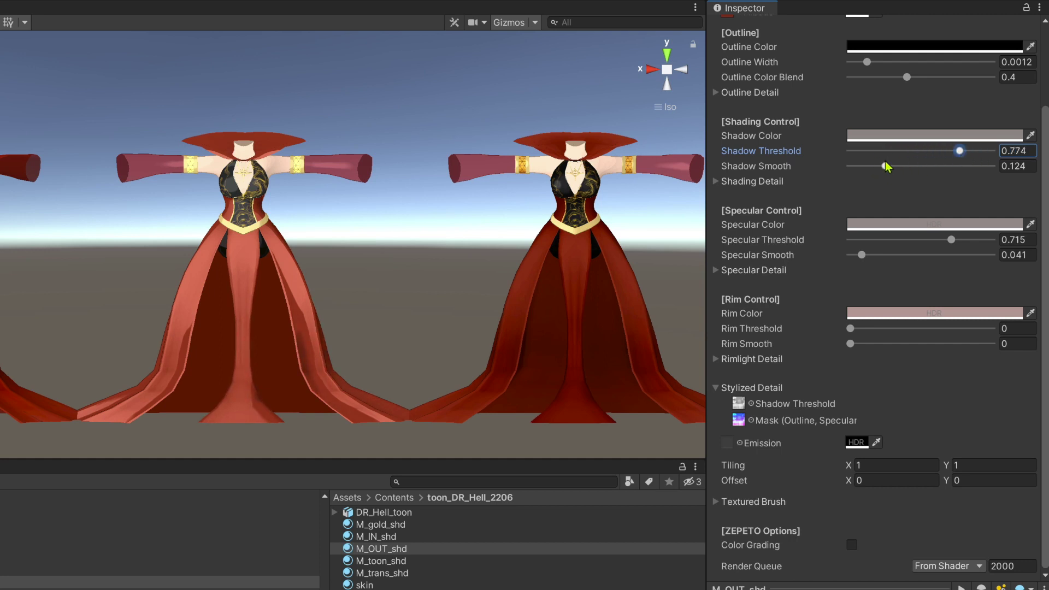
{"action": "left_click_drag", "start_coordinate": [886, 166], "coordinate": [834, 169]}
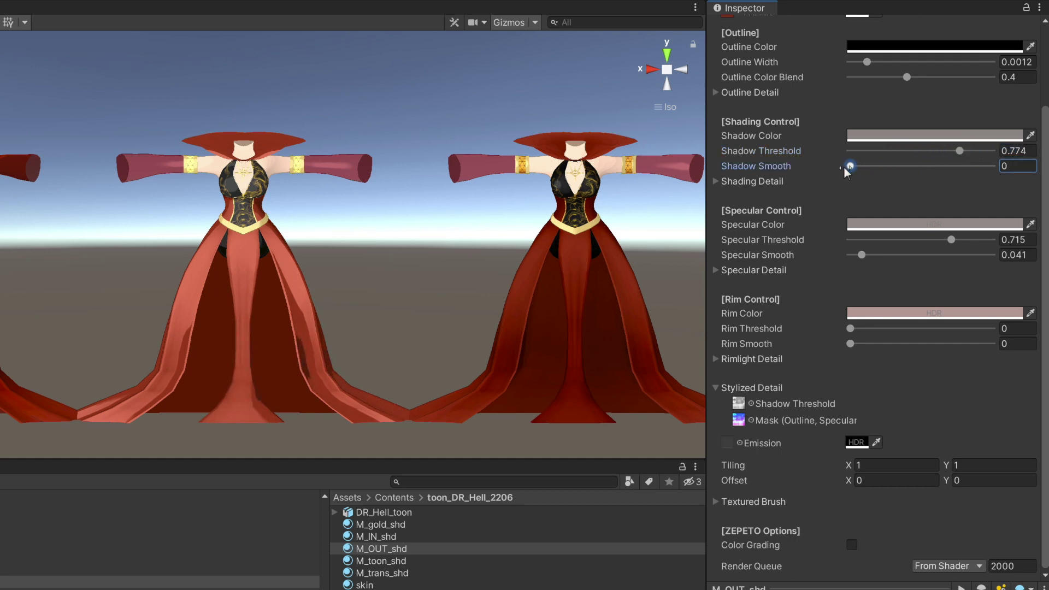
{"action": "mouse_move", "coordinate": [902, 166]}
{"action": "left_mouse_down"}
{"action": "mouse_move", "coordinate": [848, 169]}
{"action": "mouse_move", "coordinate": [863, 166]}
{"action": "left_mouse_up"}
{"action": "mouse_move", "coordinate": [428, 298]}
{"action": "left_mouse_down", "text": "alt"}
{"action": "mouse_move", "coordinate": [357, 298]}
{"action": "mouse_move", "coordinate": [222, 337]}
{"action": "left_mouse_up", "text": "alt"}
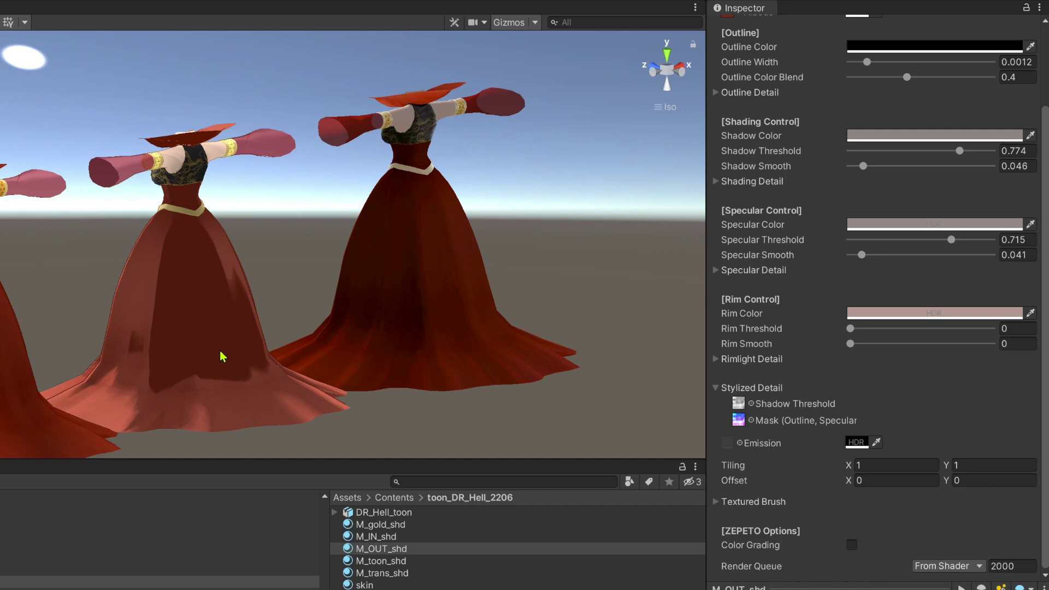
{"action": "left_click_drag", "start_coordinate": [959, 151], "coordinate": [950, 153]}
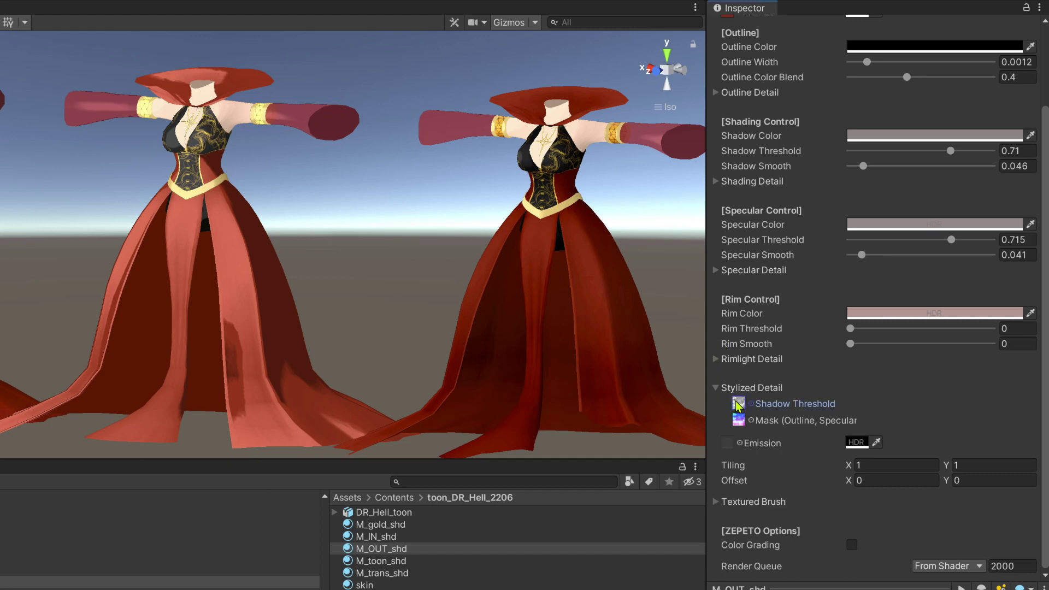
Step: Put the grayscale texture back in M_OUT_shd's Shadow Threshold slot and preview it full size
{"action": "left_click_drag", "start_coordinate": [738, 407], "coordinate": [743, 409]}
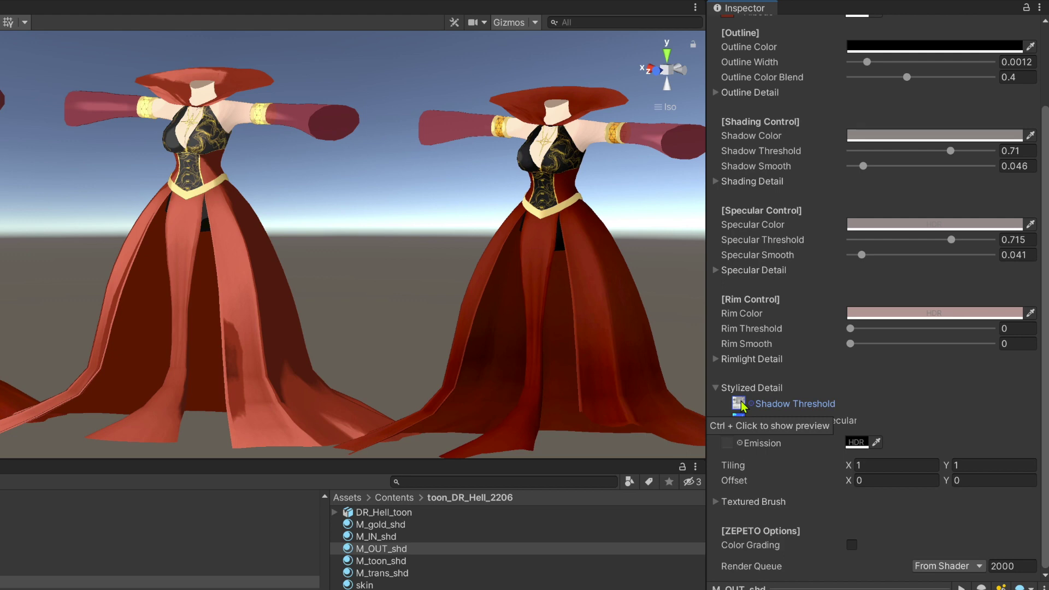
{"action": "left_click", "coordinate": [381, 548]}
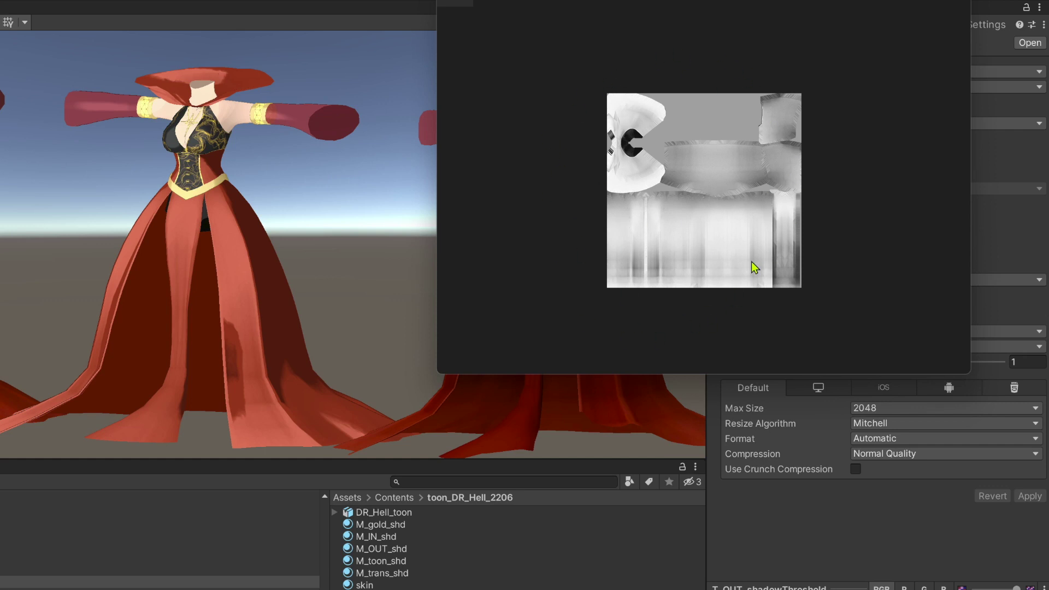
{"action": "key", "text": "Escape"}
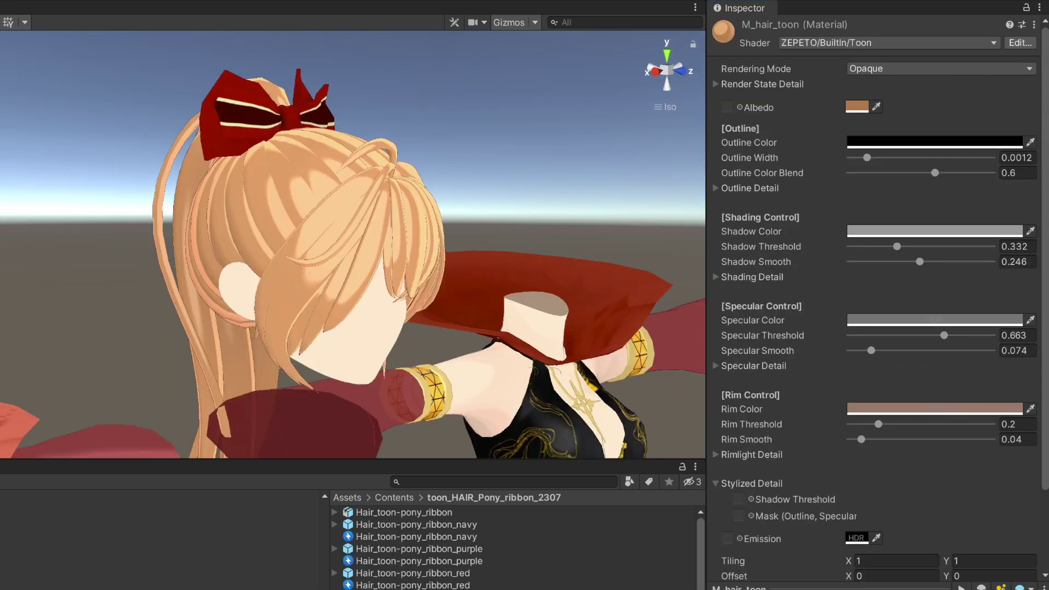
Step: Assign a shadow threshold texture to M_hair_toon, compare it with and without, then select M_OUT_shd
{"action": "scroll", "coordinate": [734, 419], "scroll_direction": "down", "scroll_amount": 3}
{"action": "left_click_drag", "start_coordinate": [735, 418], "coordinate": [735, 408]}
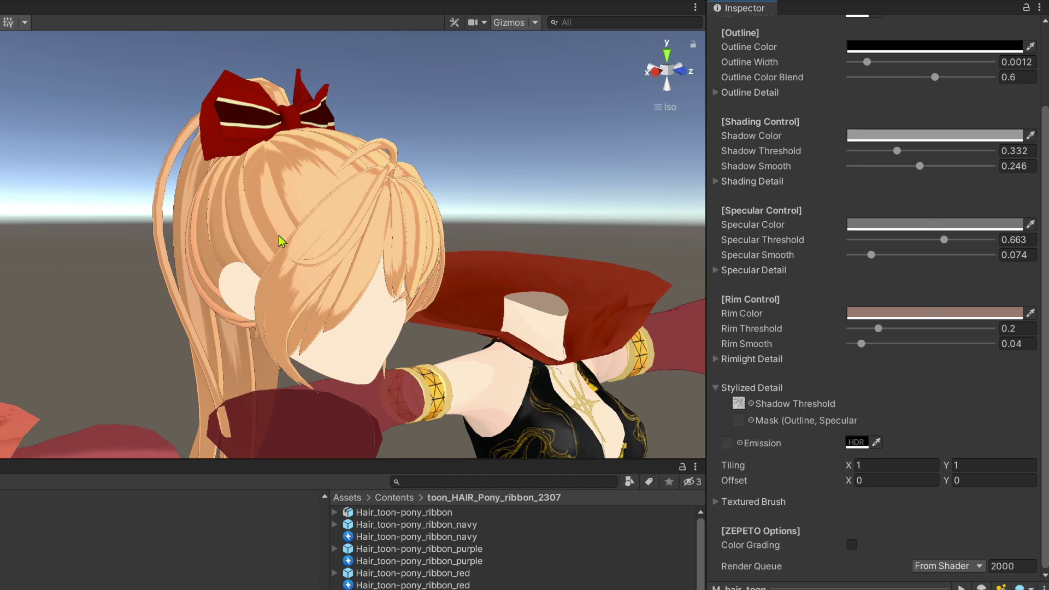
{"action": "left_click", "coordinate": [738, 403]}
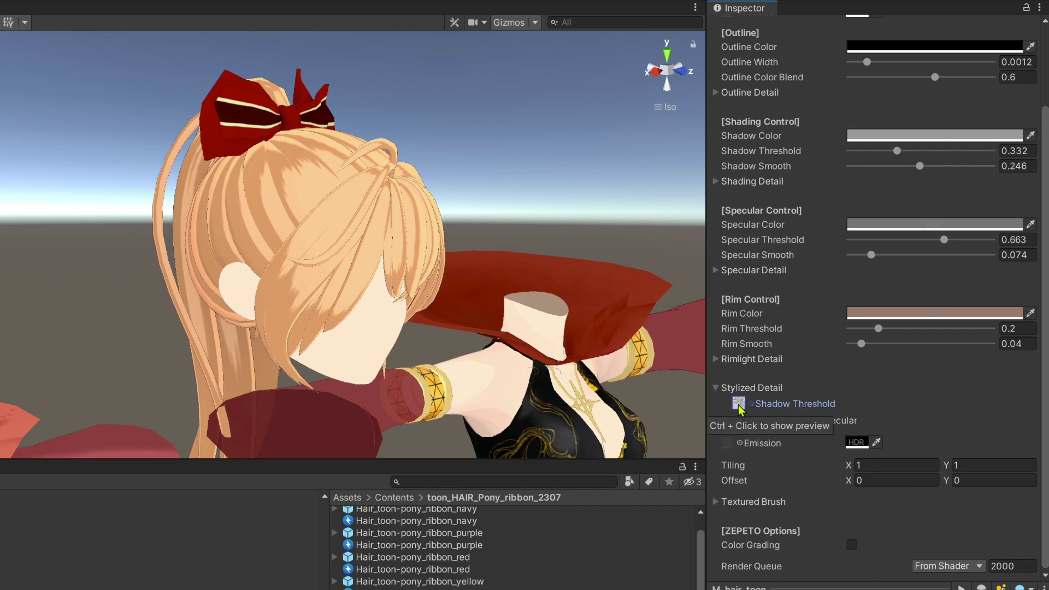
{"action": "key", "text": "Delete"}
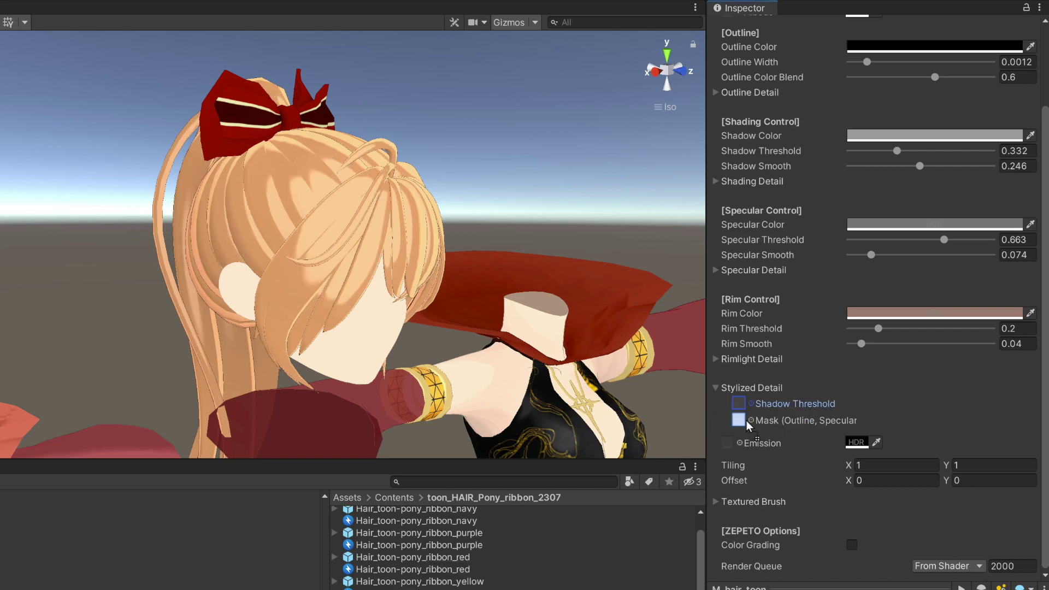
{"action": "key", "text": "ctrl+z"}
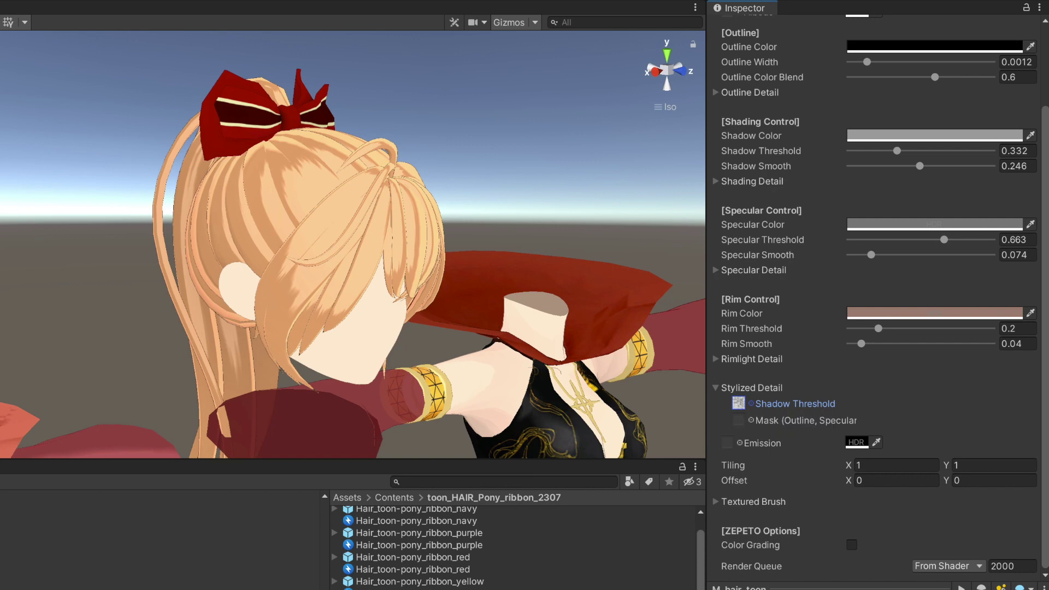
{"action": "left_click", "coordinate": [164, 582]}
{"action": "left_click", "coordinate": [381, 549]}
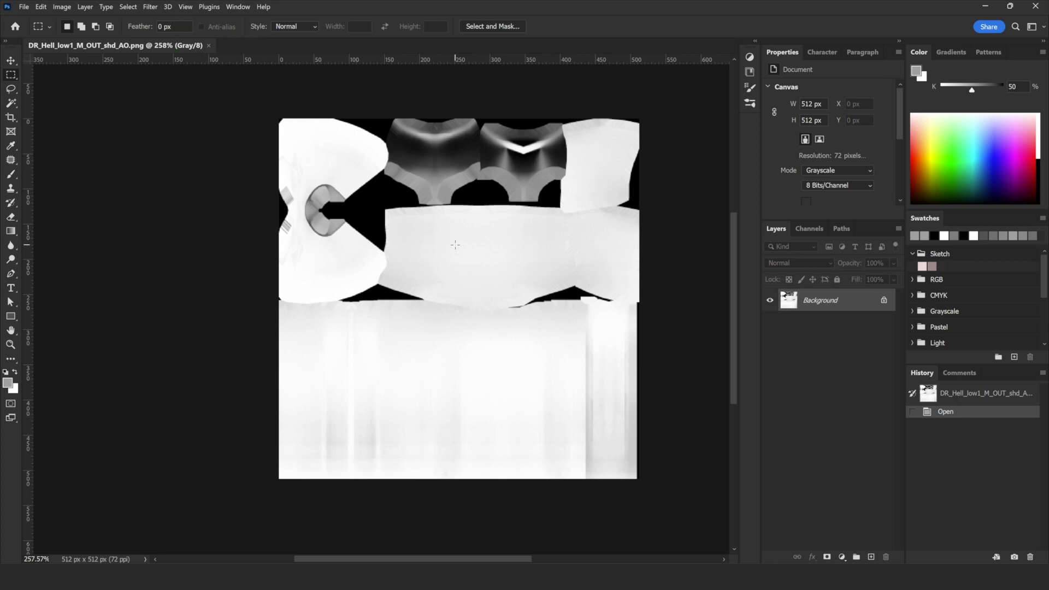
Step: Load the Gray channel as a selection, paste it as Layer 1, and delete the Background layer
{"action": "left_click", "coordinate": [809, 229]}
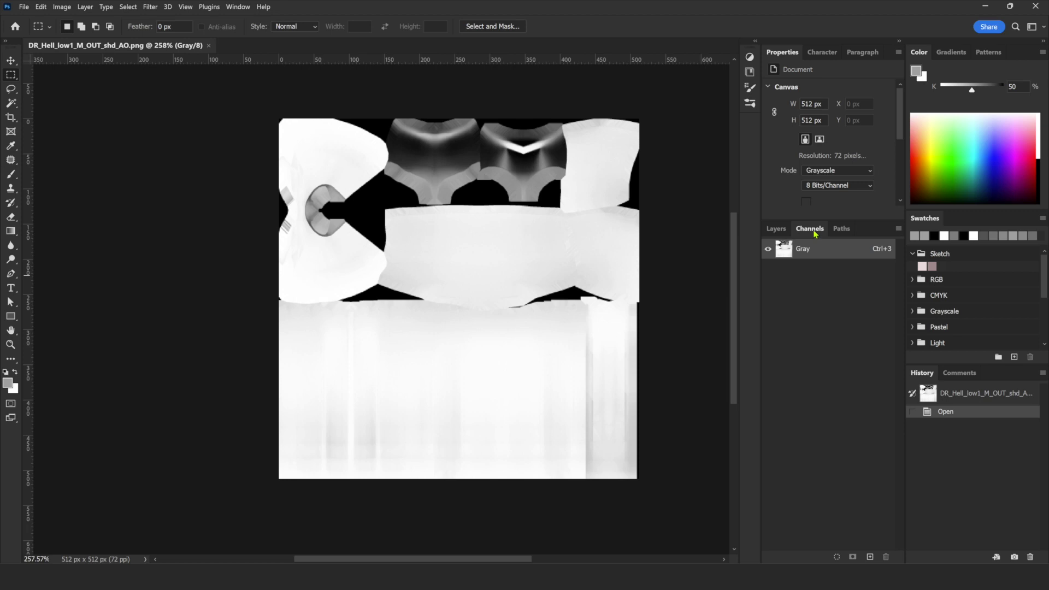
{"action": "left_click", "coordinate": [785, 251], "text": "ctrl"}
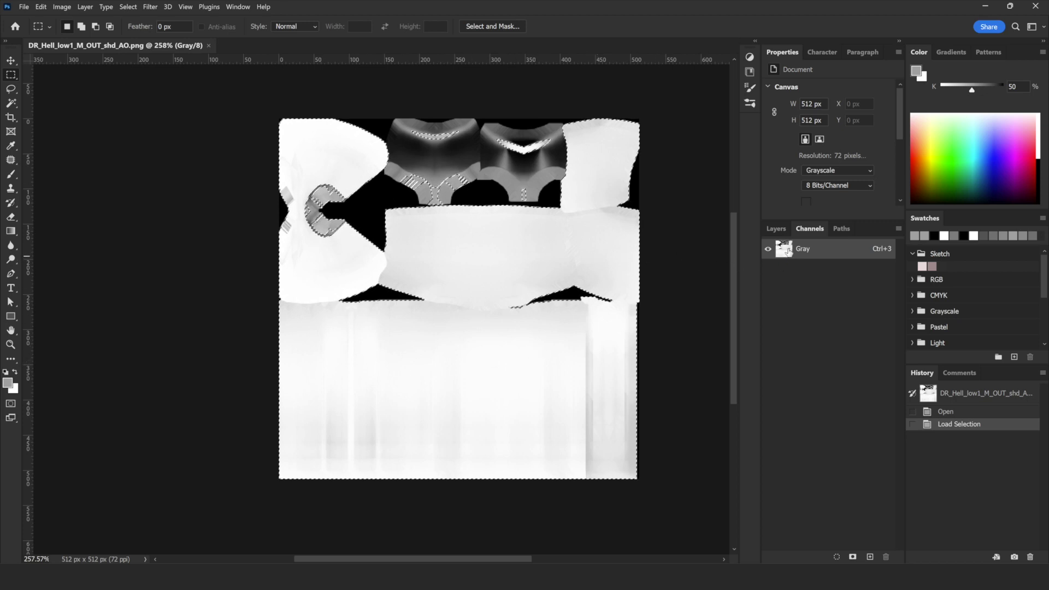
{"action": "left_click", "coordinate": [777, 229]}
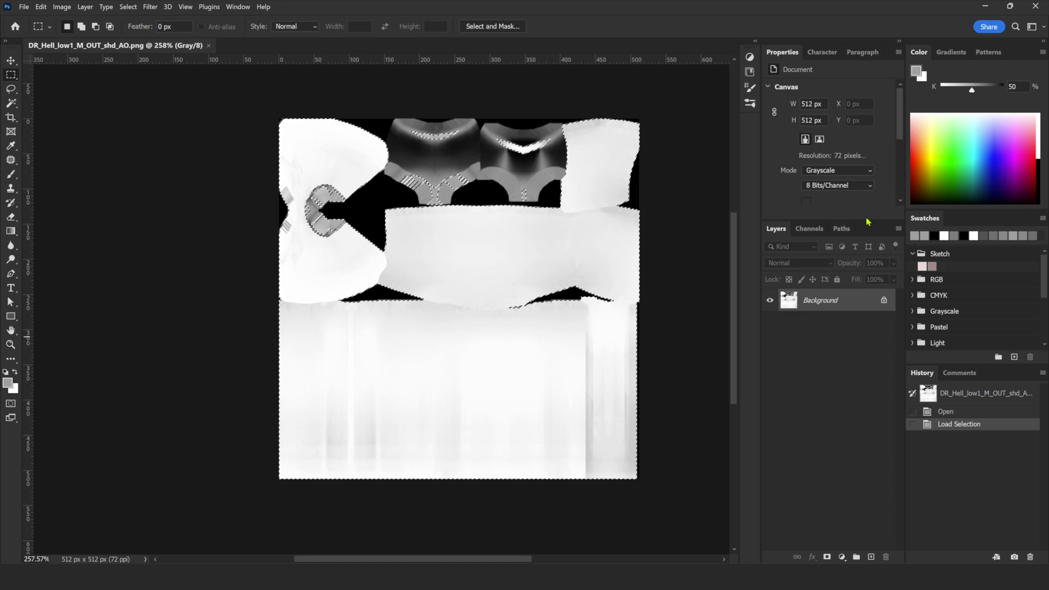
{"action": "key", "text": "ctrl+v"}
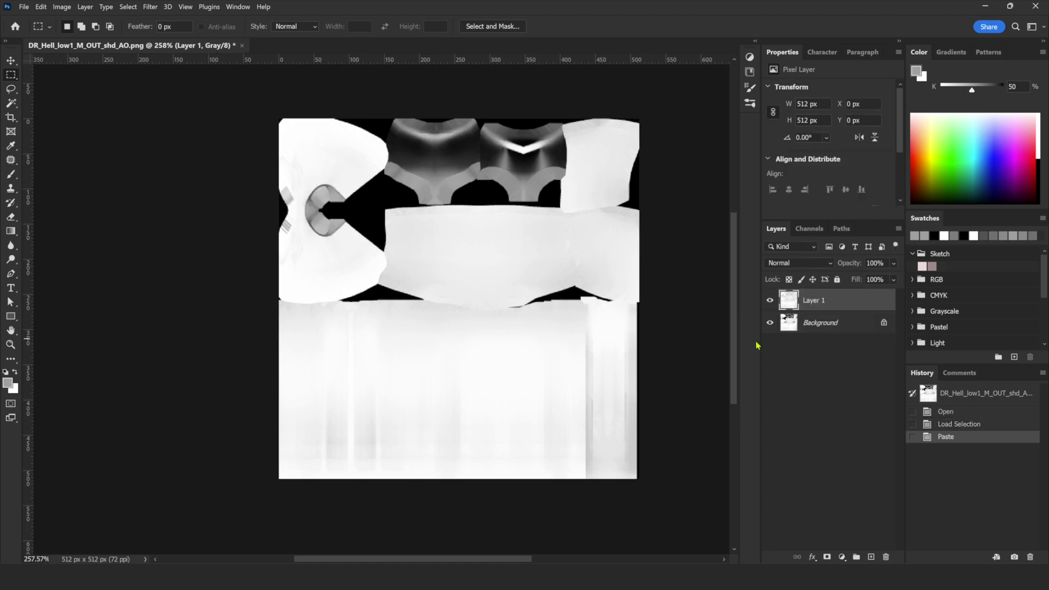
{"action": "left_click", "coordinate": [833, 327]}
{"action": "left_click", "coordinate": [886, 556]}
{"action": "key", "text": "Return"}
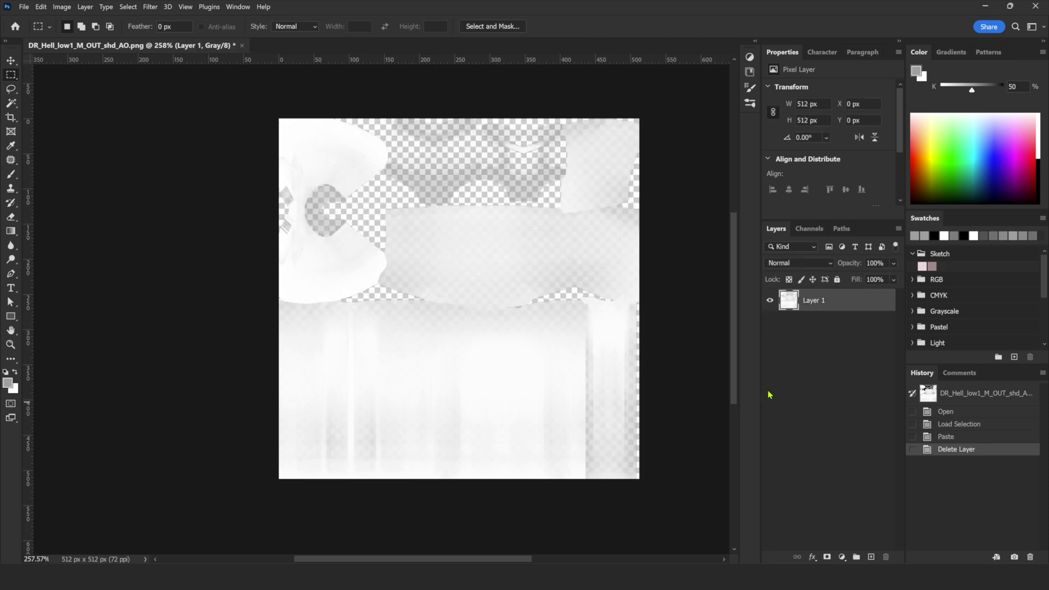
{"action": "left_click", "coordinate": [63, 11]}
Step: Convert the AO texture to RGB Color mode and set the foreground colour to K 50% grey
{"action": "mouse_move", "coordinate": [64, 21]}
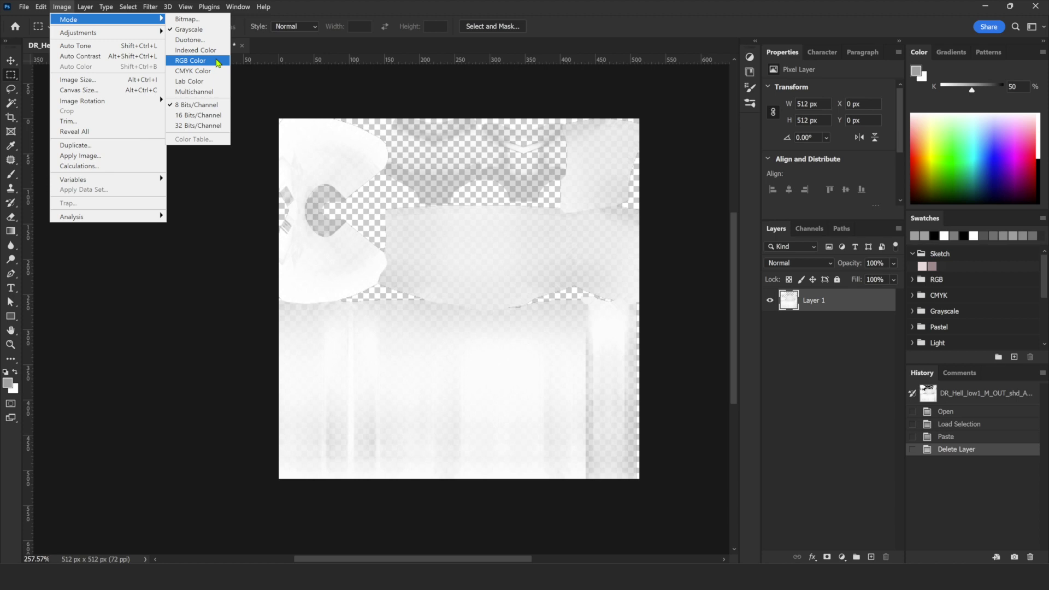
{"action": "left_click", "coordinate": [218, 63]}
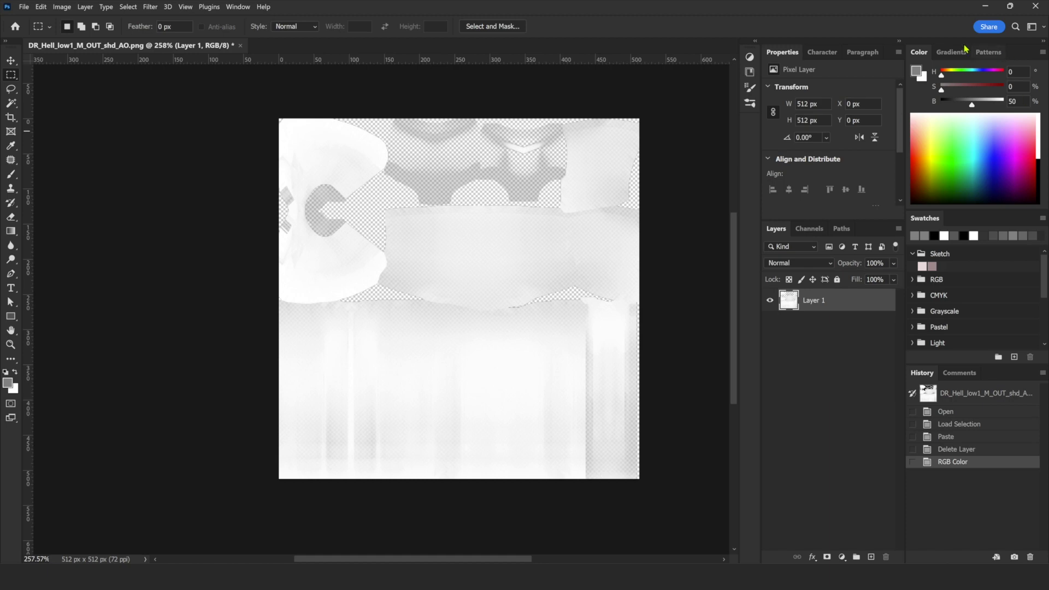
{"action": "left_click", "coordinate": [1042, 53]}
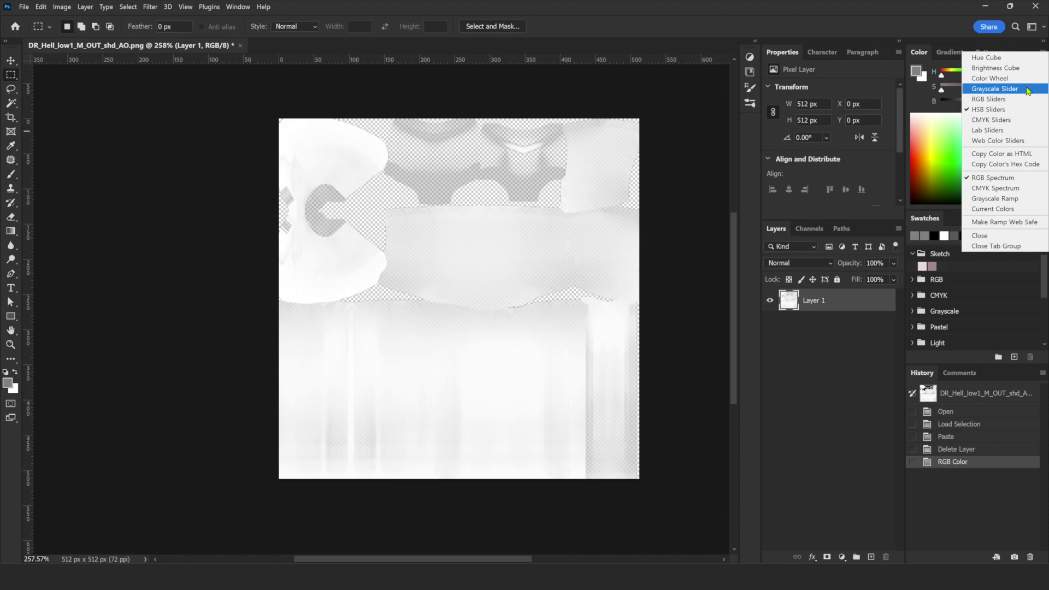
{"action": "left_click", "coordinate": [1033, 90]}
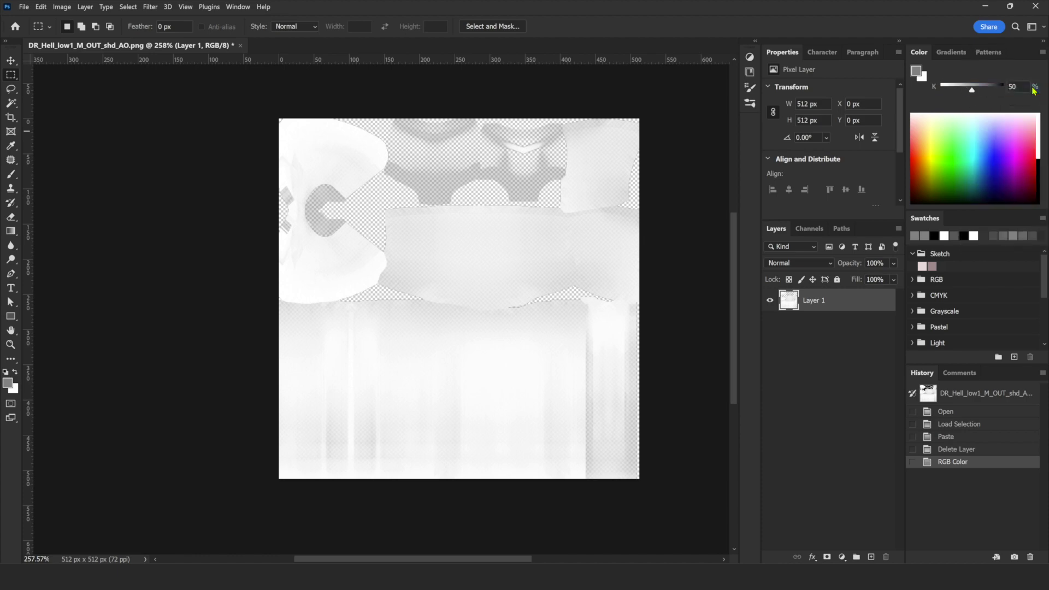
{"action": "left_click", "coordinate": [1015, 88]}
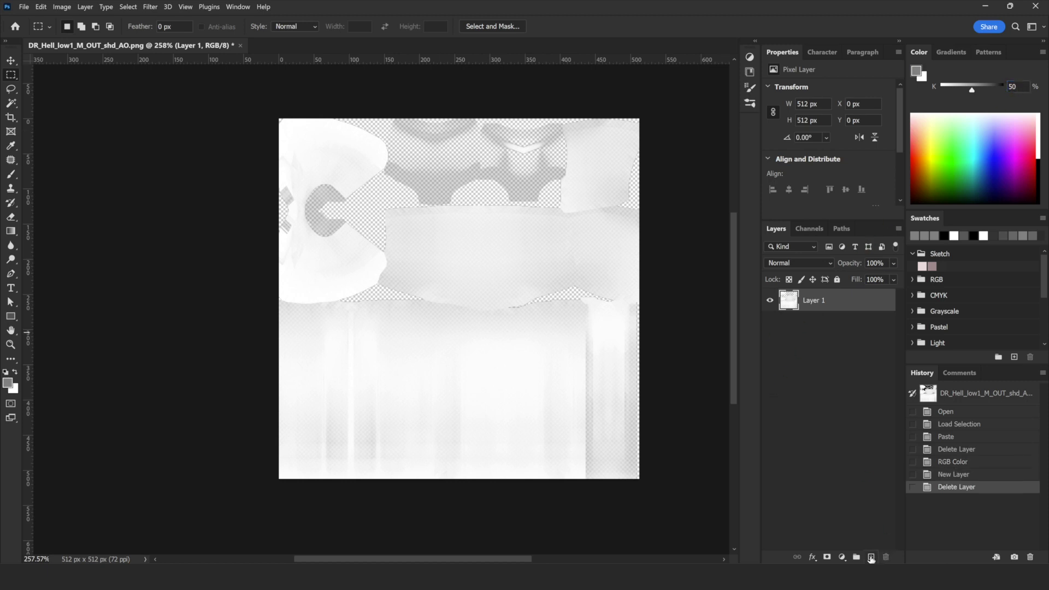
{"action": "left_click", "coordinate": [871, 557]}
Step: Move the new Layer 2 below Layer 1, fill it with 50% grey, and reselect Layer 1
{"action": "left_click_drag", "start_coordinate": [812, 302], "coordinate": [799, 329]}
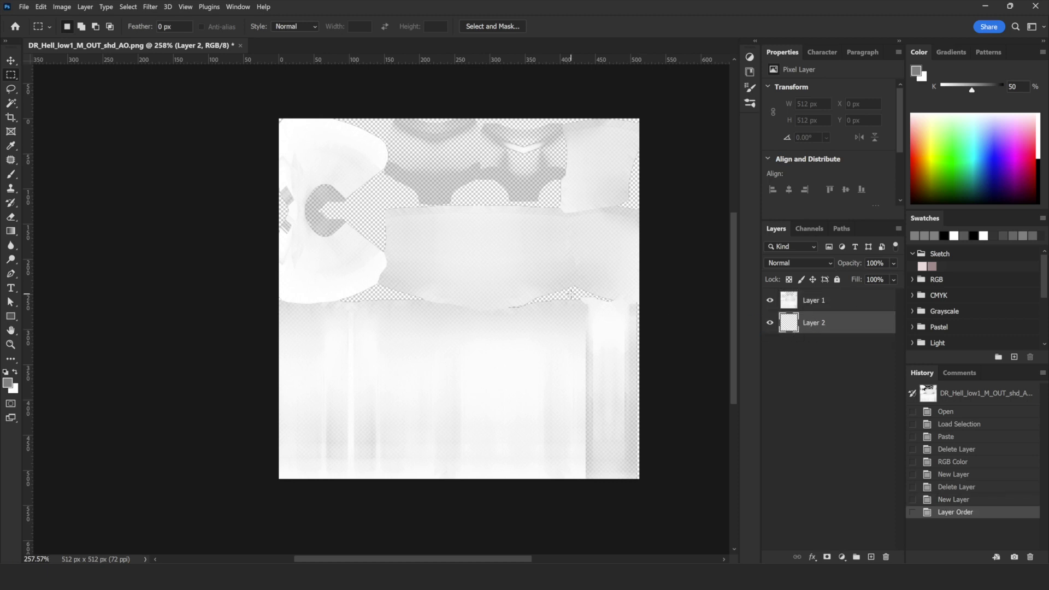
{"action": "key", "text": "alt+BackSpace"}
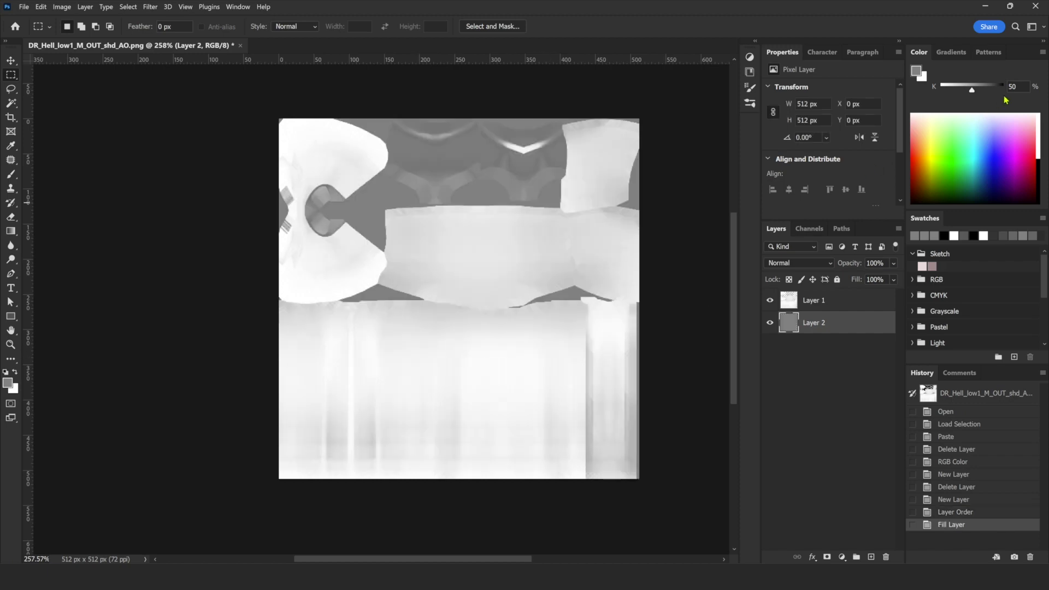
{"action": "left_click", "coordinate": [847, 306]}
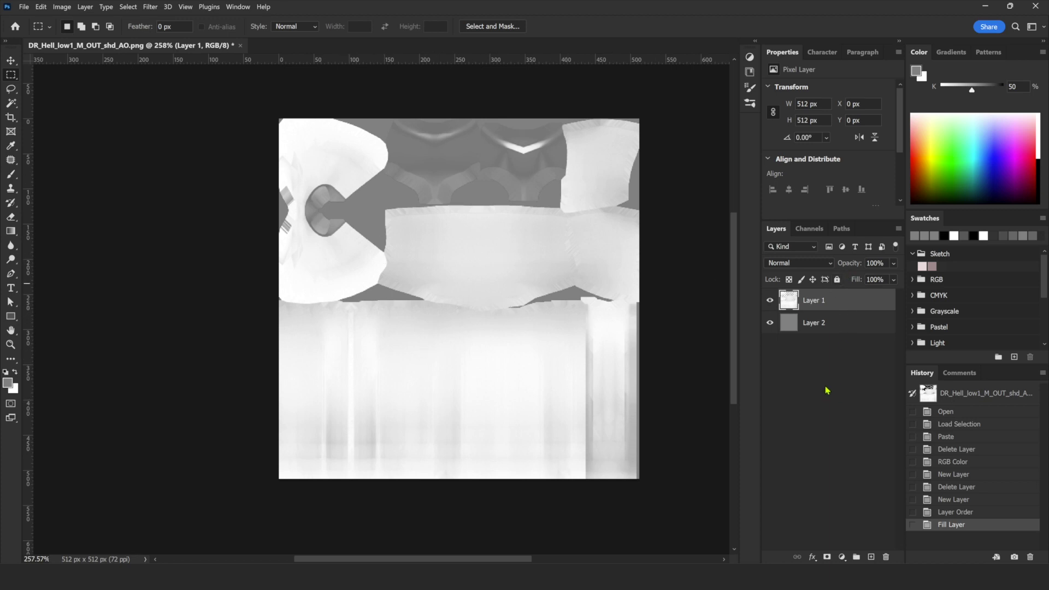
{"action": "left_click", "coordinate": [842, 557]}
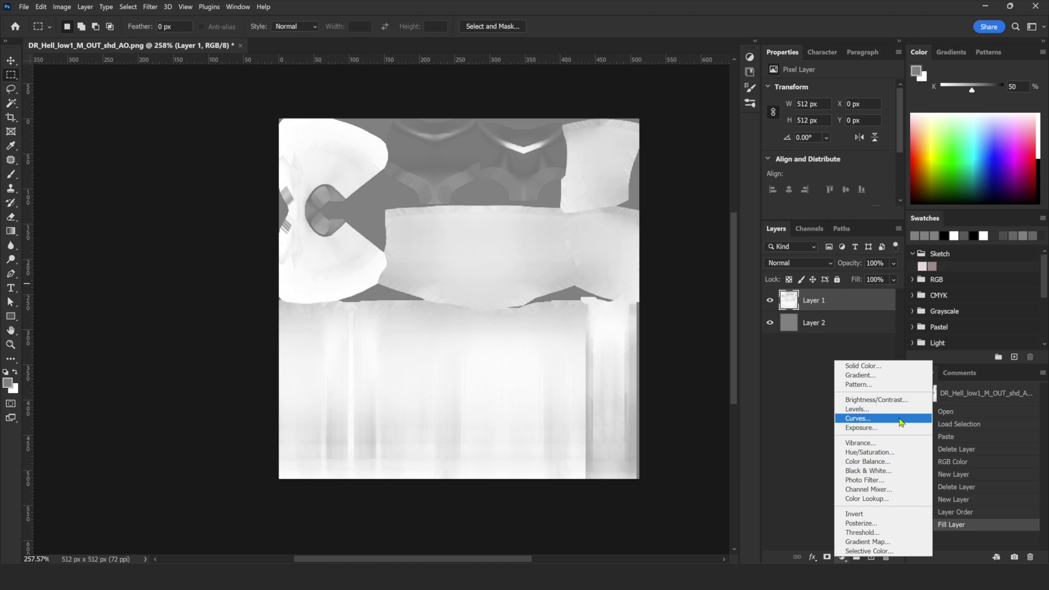
Step: Add a Curves 1 adjustment above Layer 1 and clip it so it affects only Layer 1
{"action": "left_click", "coordinate": [898, 422]}
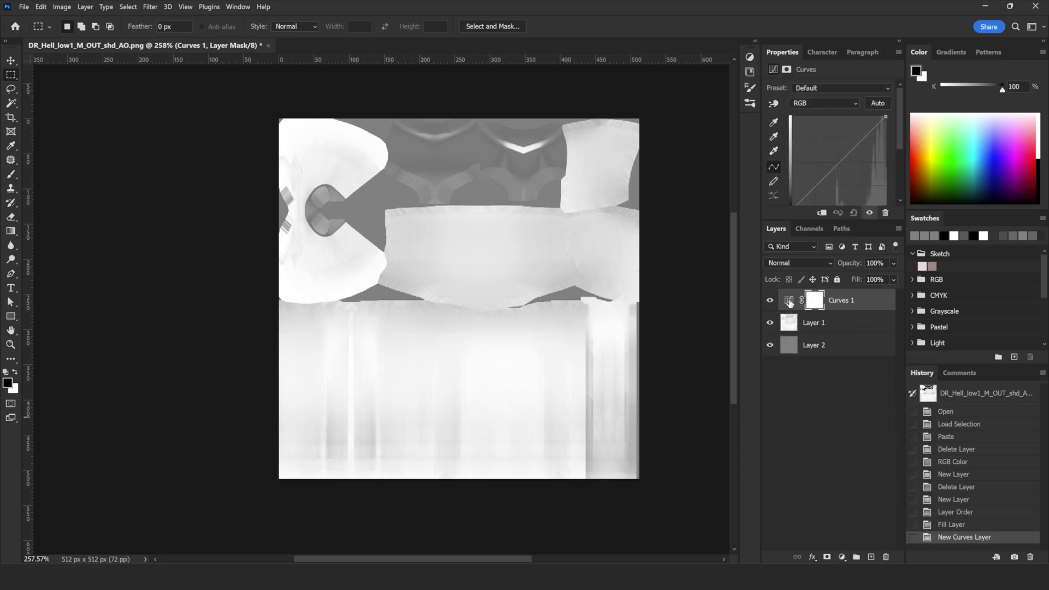
{"action": "left_click", "coordinate": [815, 327]}
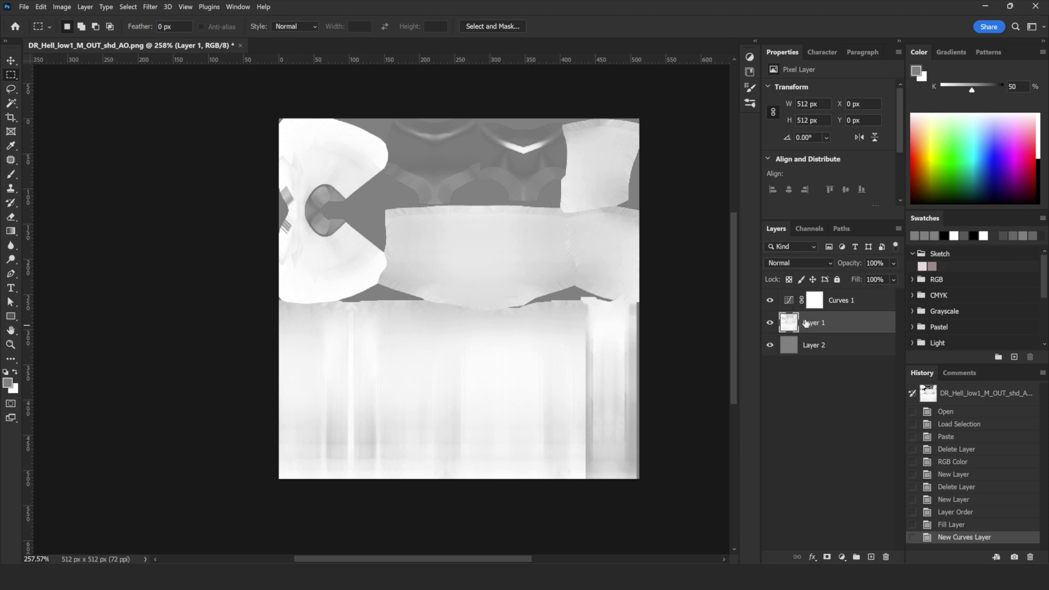
{"action": "left_click", "coordinate": [858, 304]}
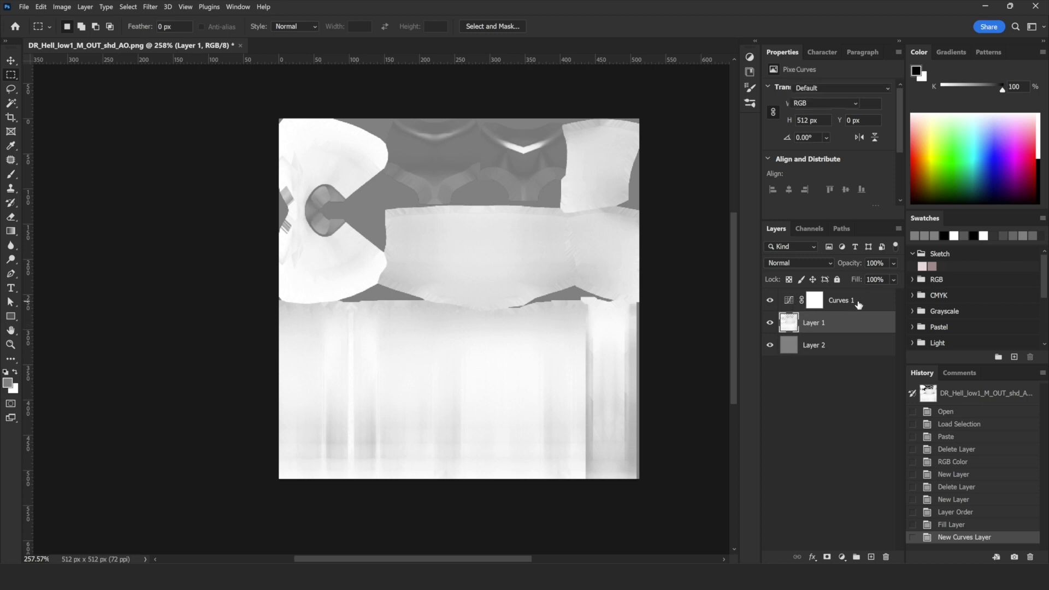
{"action": "left_click", "coordinate": [793, 307], "text": "alt"}
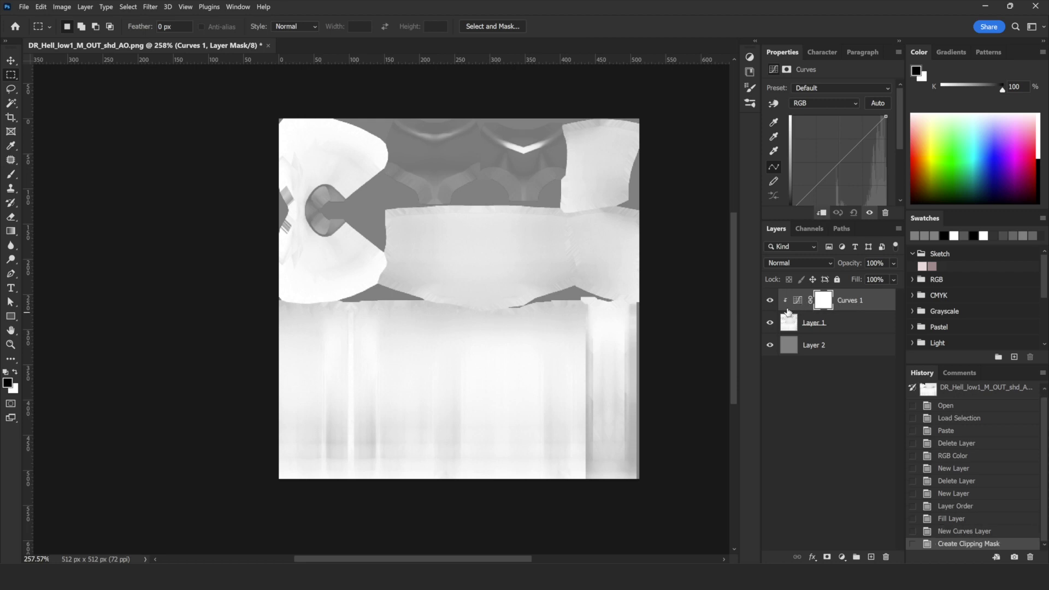
{"action": "left_click", "coordinate": [850, 326]}
{"action": "left_click", "coordinate": [867, 304]}
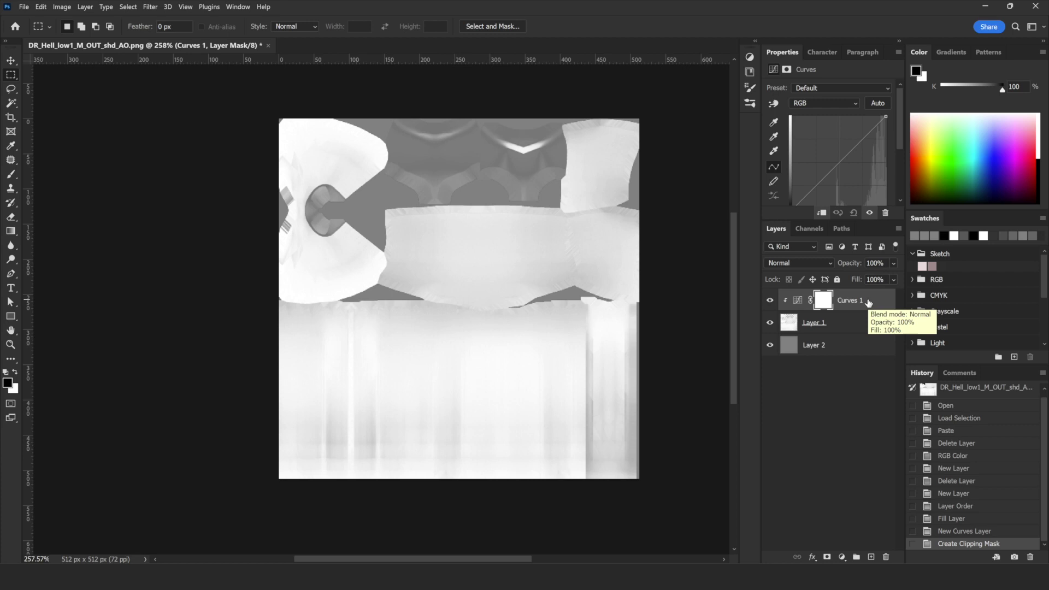
{"action": "left_click", "coordinate": [799, 299]}
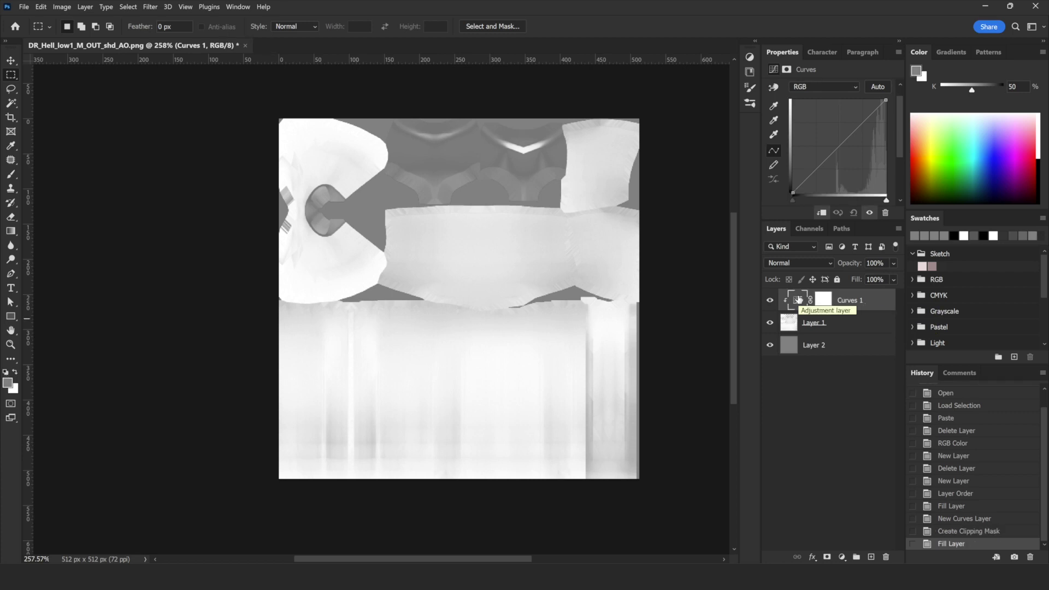
{"action": "left_click", "coordinate": [790, 346]}
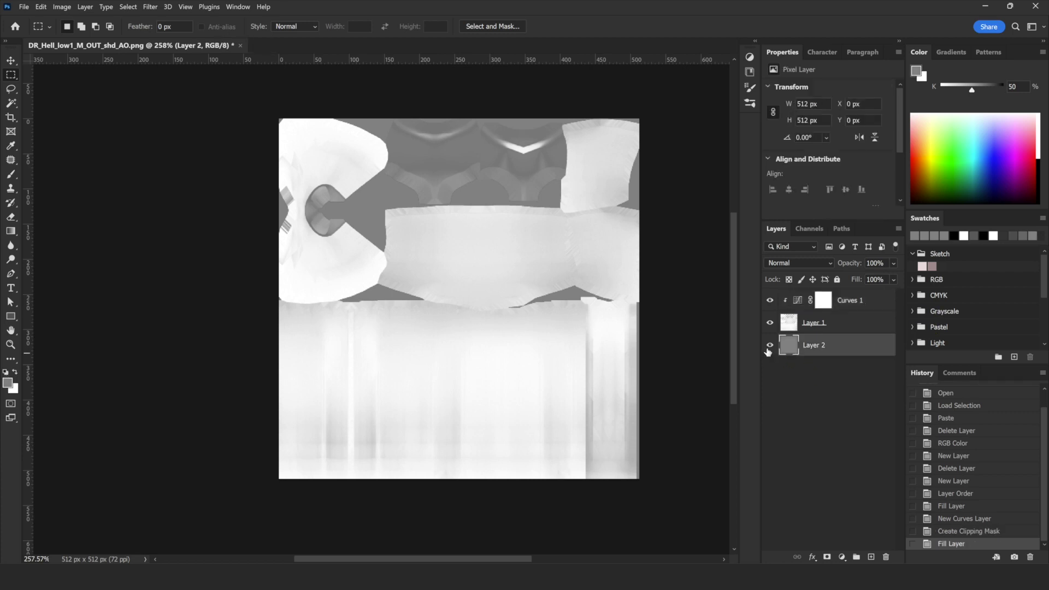
{"action": "left_click", "coordinate": [792, 308]}
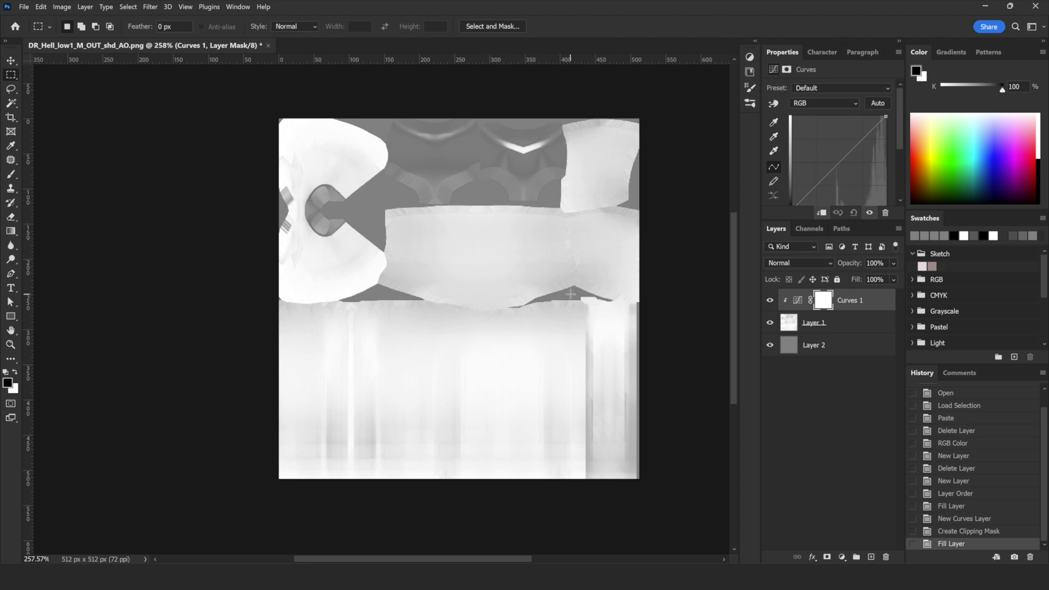
{"action": "scroll", "coordinate": [900, 131], "scroll_direction": "down", "scroll_amount": 2}
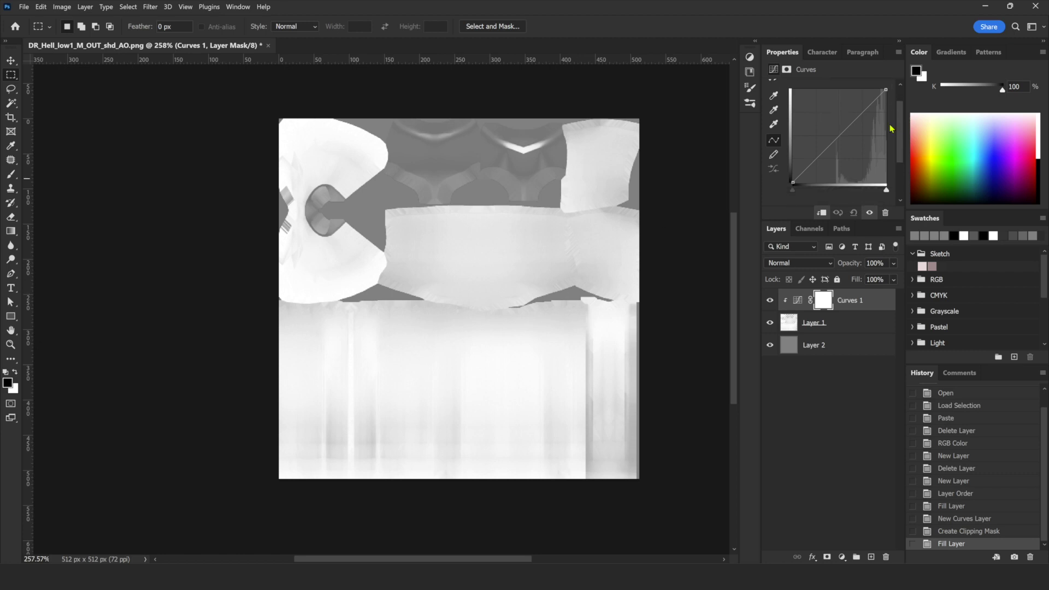
Step: Bend the Curves 1 graph to darken the midtones, then stamp the visible layers into Layer 3
{"action": "left_click", "coordinate": [866, 109]}
{"action": "mouse_move", "coordinate": [826, 157]}
{"action": "left_mouse_down"}
{"action": "mouse_move", "coordinate": [829, 173]}
{"action": "mouse_move", "coordinate": [843, 165]}
{"action": "left_mouse_up"}
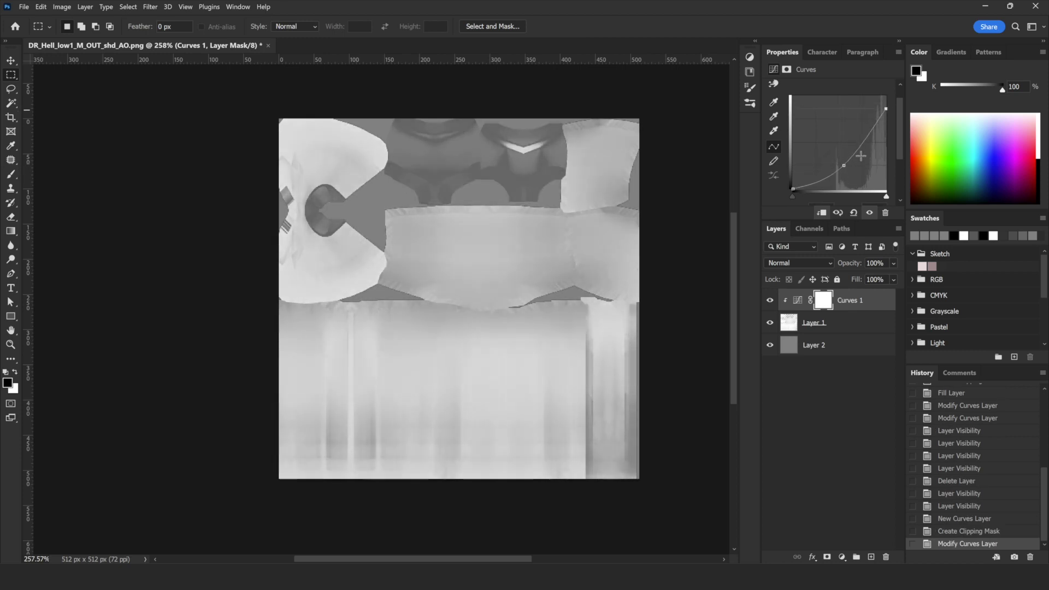
{"action": "left_click_drag", "start_coordinate": [885, 108], "coordinate": [879, 114]}
{"action": "left_click_drag", "start_coordinate": [843, 165], "coordinate": [830, 170]}
{"action": "left_click", "coordinate": [769, 300]}
{"action": "left_click", "coordinate": [769, 300]}
{"action": "left_click", "coordinate": [770, 300]}
{"action": "left_click", "coordinate": [769, 300]}
{"action": "key", "text": "ctrl+alt+shift+e"}
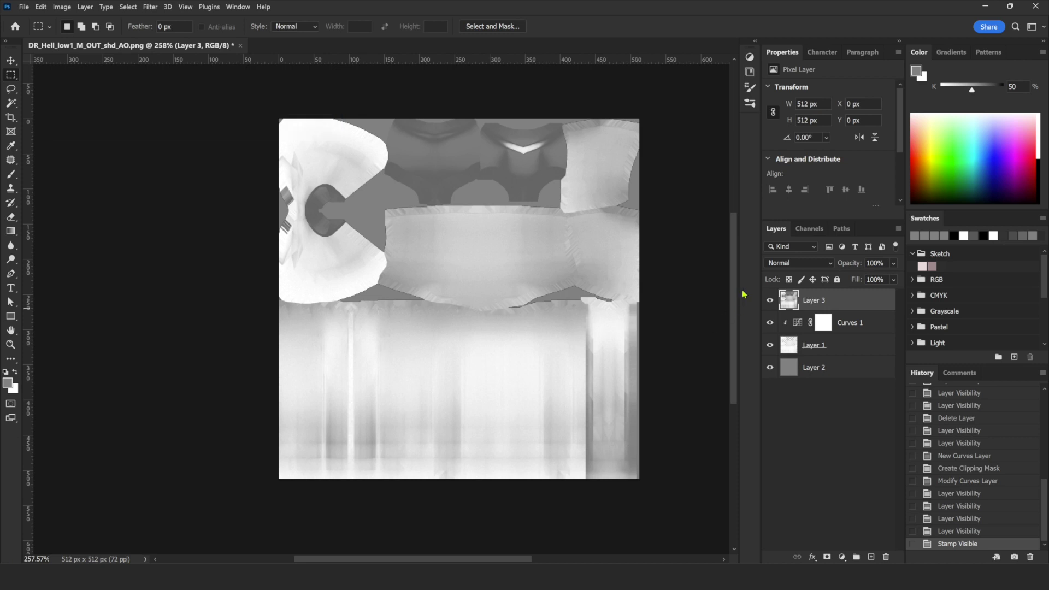
Step: Select Layer 3's content and hide Curves 1, Layer 1 and Layer 2
{"action": "left_click", "coordinate": [788, 304], "text": "ctrl"}
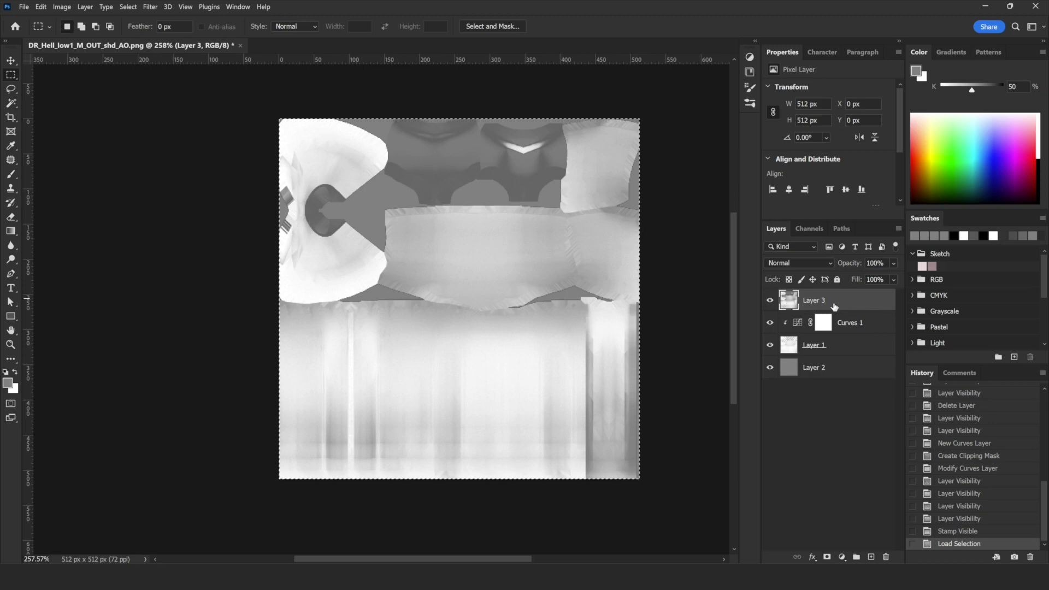
{"action": "left_click", "coordinate": [770, 322]}
{"action": "left_click", "coordinate": [769, 344]}
{"action": "left_click", "coordinate": [769, 367]}
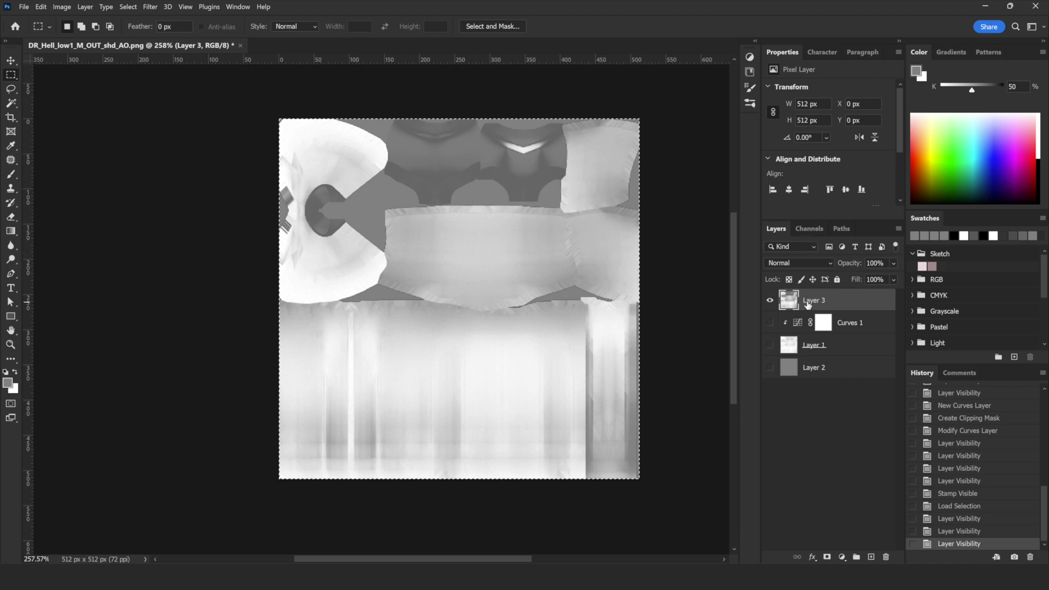
{"action": "left_click", "coordinate": [814, 232]}
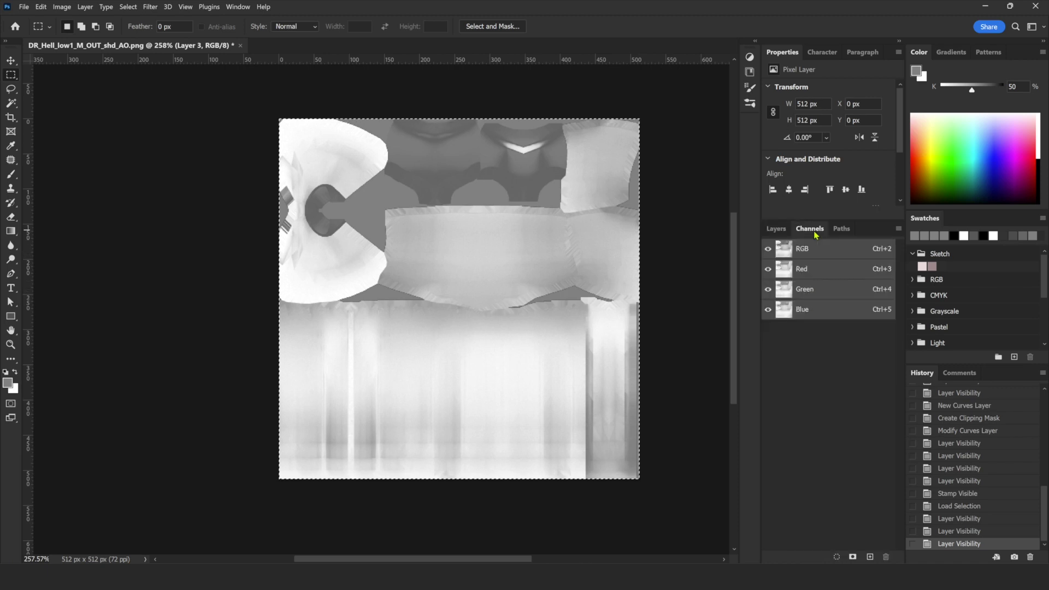
Step: Paste the darkened texture into Layer 3's Green channel only
{"action": "left_click", "coordinate": [787, 292]}
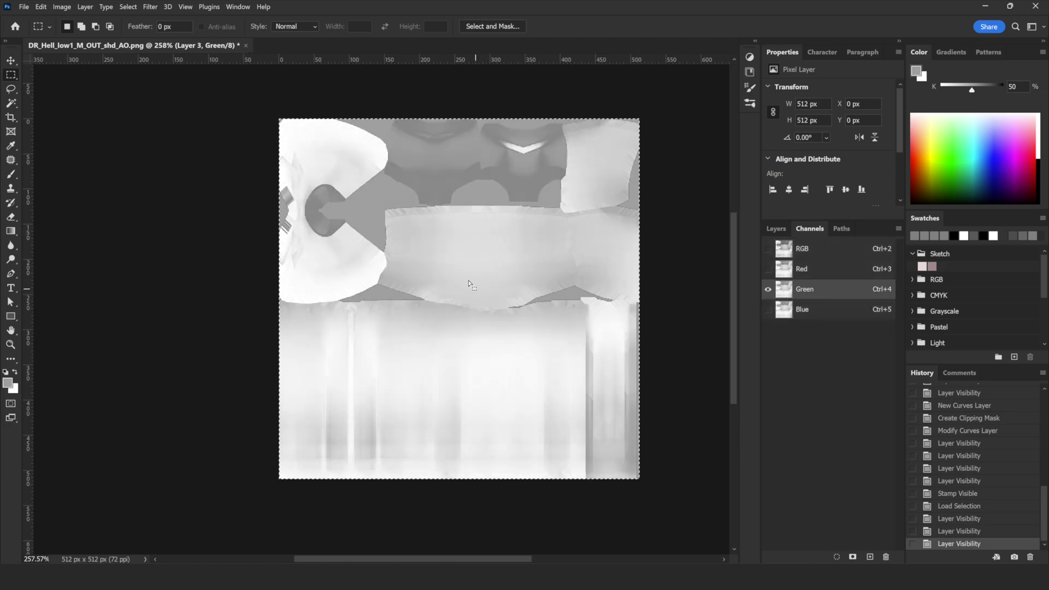
{"action": "key", "text": "ctrl+v"}
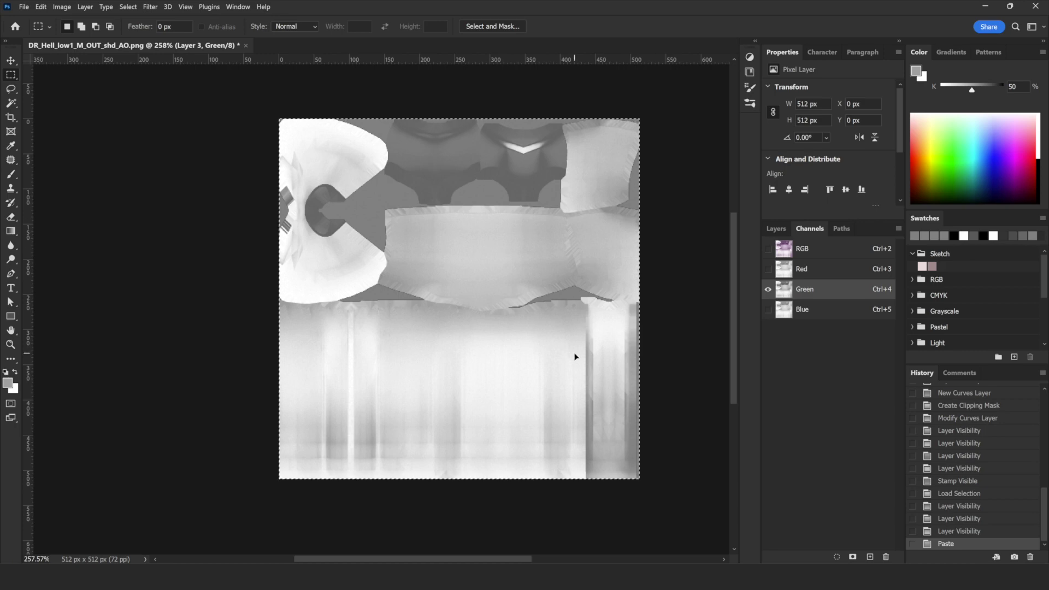
{"action": "left_click", "coordinate": [782, 230]}
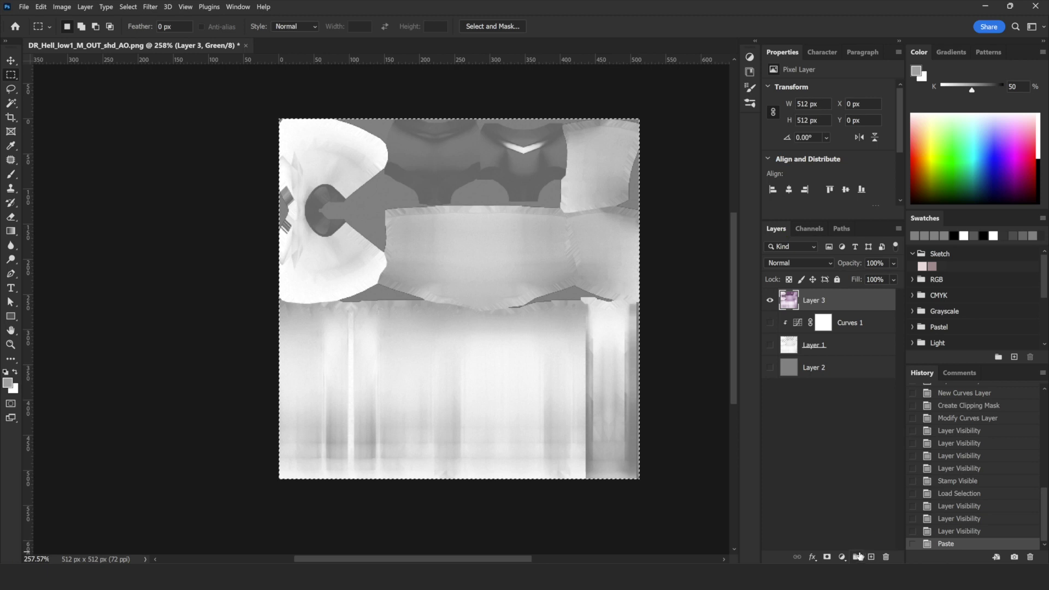
{"action": "left_click", "coordinate": [872, 558]}
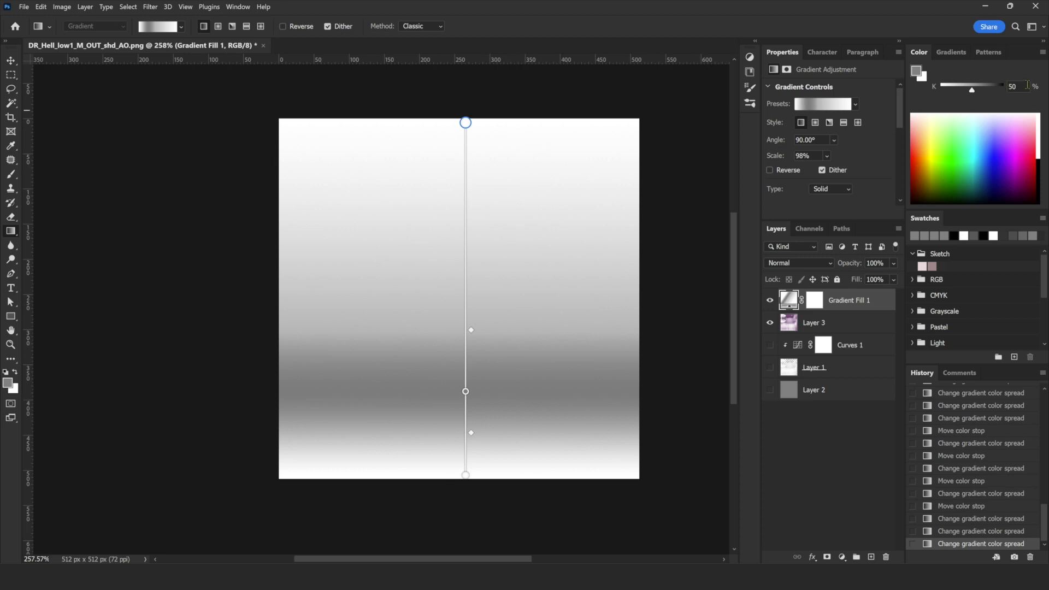
Step: Set the gradient's dark stop to K 60% grey and stamp the visible result into Layer 4
{"action": "type", "text": "65"}
{"action": "key", "text": "Return"}
{"action": "type", "text": "60"}
{"action": "key", "text": "Return"}
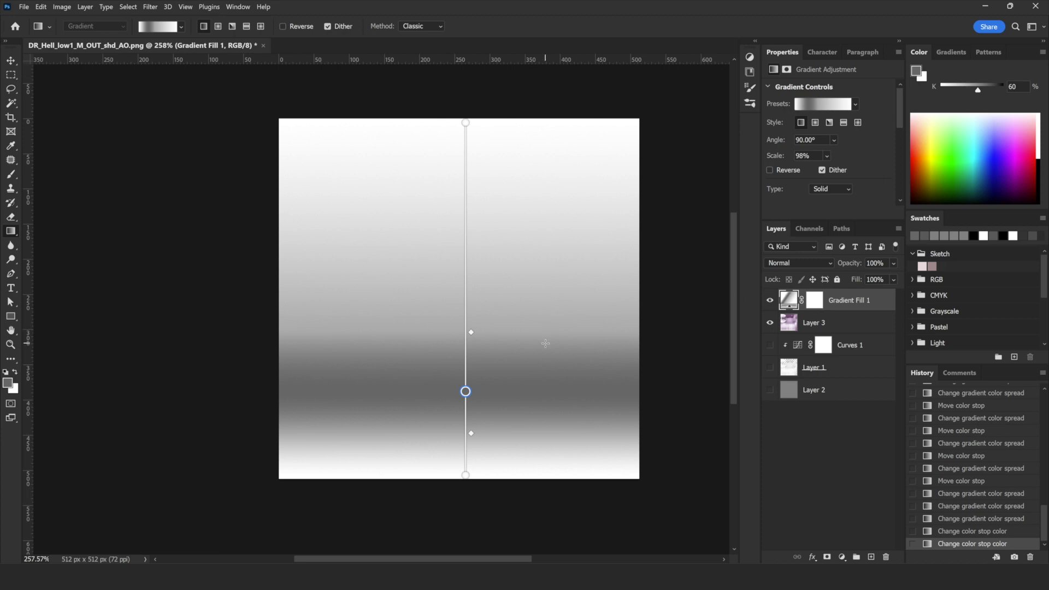
{"action": "key", "text": "ctrl+alt+shift+e"}
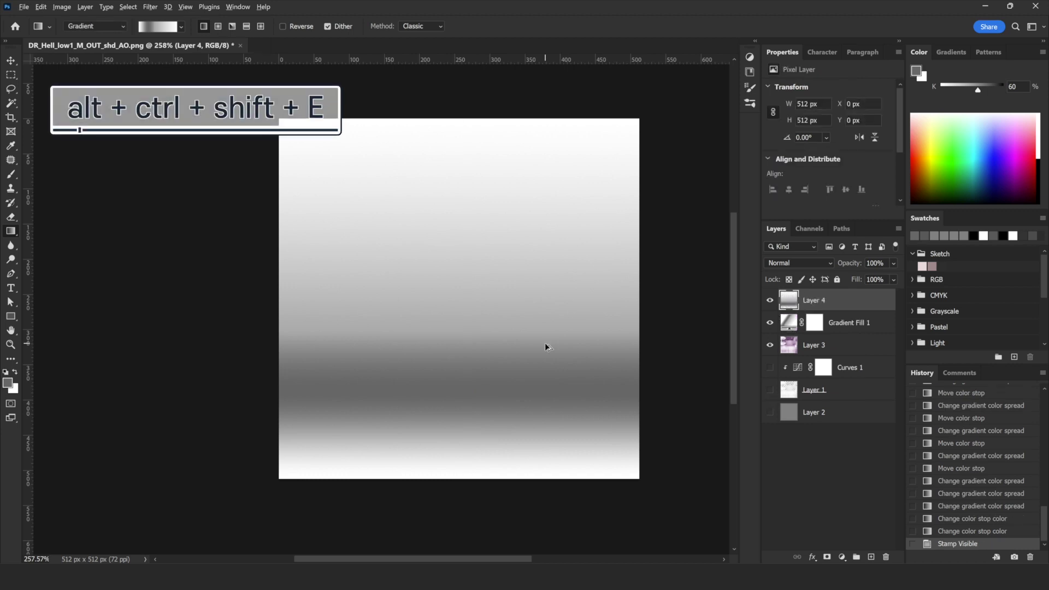
Step: Select Layer 4's gradient, make Layer 3 active, and hide Layer 4 and Gradient Fill 1
{"action": "left_click", "coordinate": [789, 303], "text": "ctrl"}
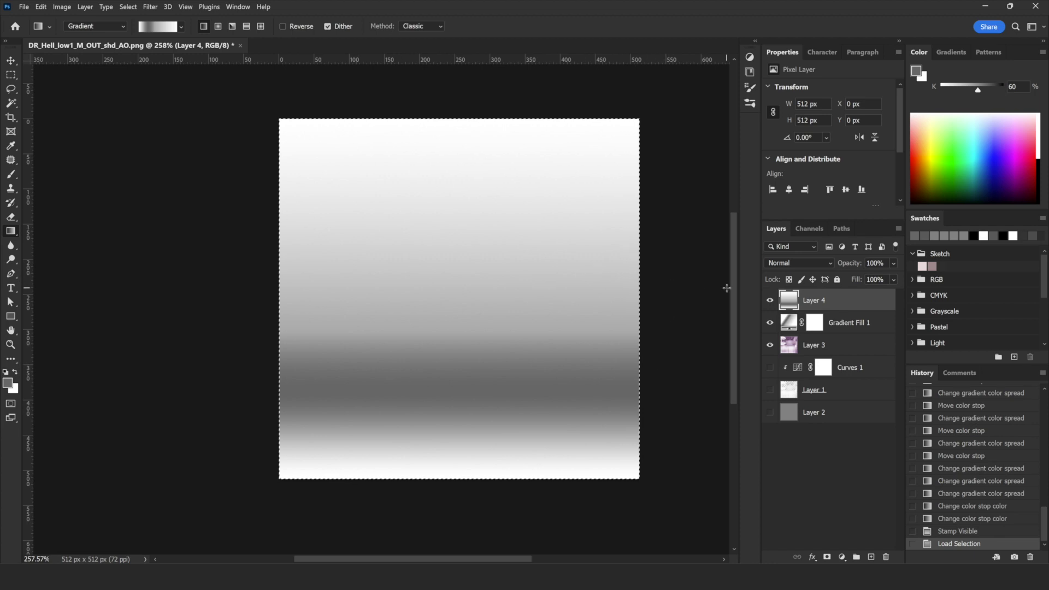
{"action": "left_click", "coordinate": [830, 345]}
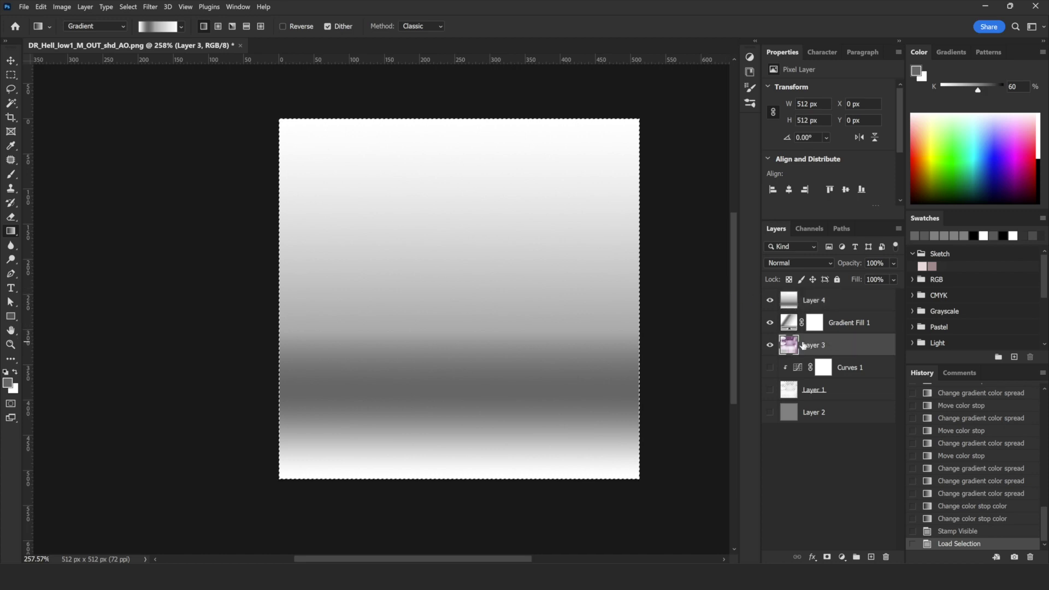
{"action": "left_click", "coordinate": [770, 299]}
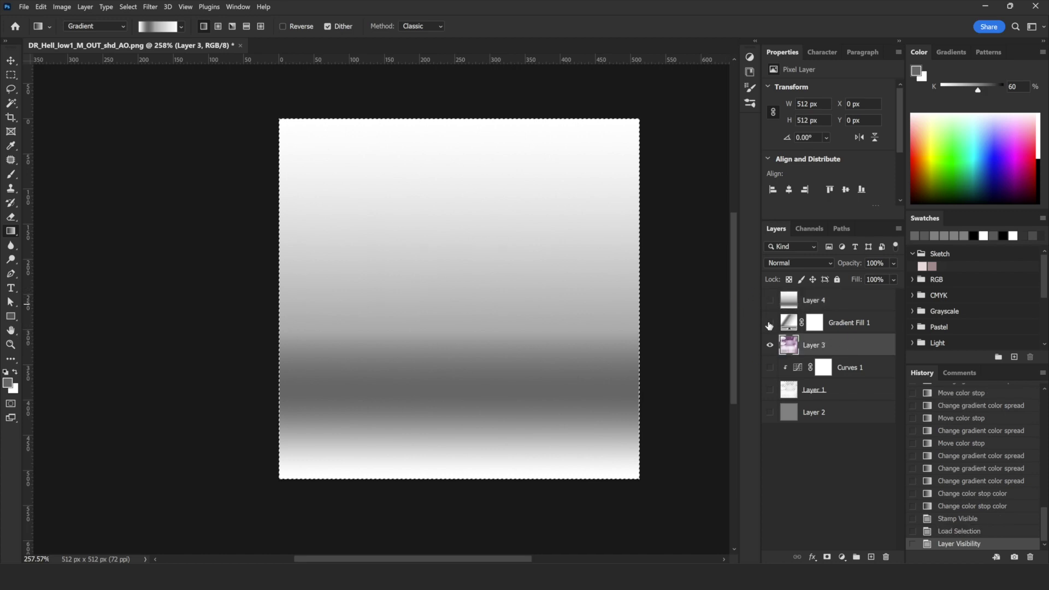
{"action": "left_click", "coordinate": [769, 322]}
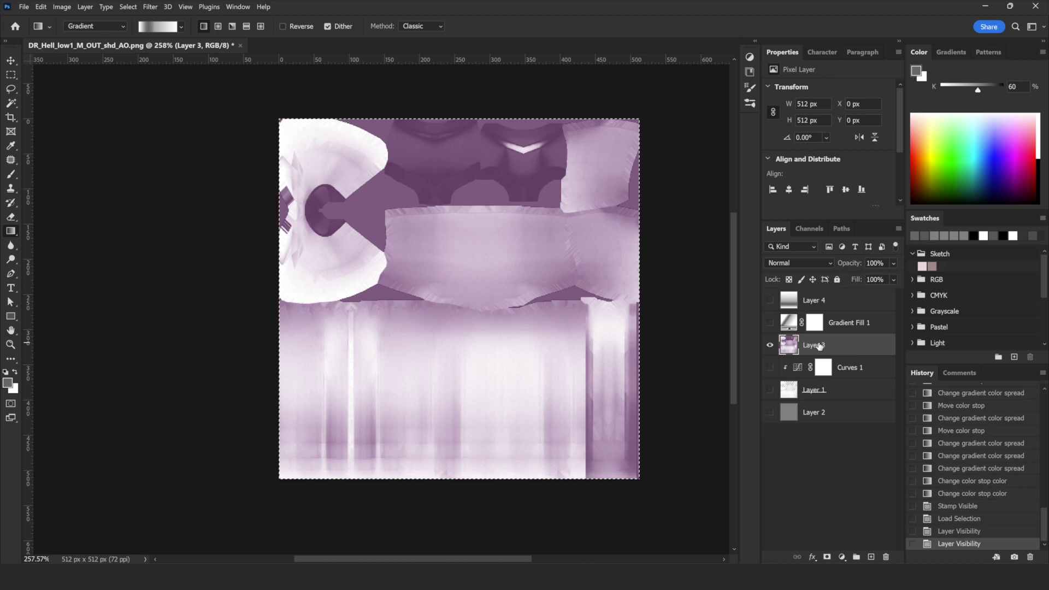
Step: Paste the grey gradient into Layer 3's Red channel, then move to the Blue channel
{"action": "left_click", "coordinate": [810, 229]}
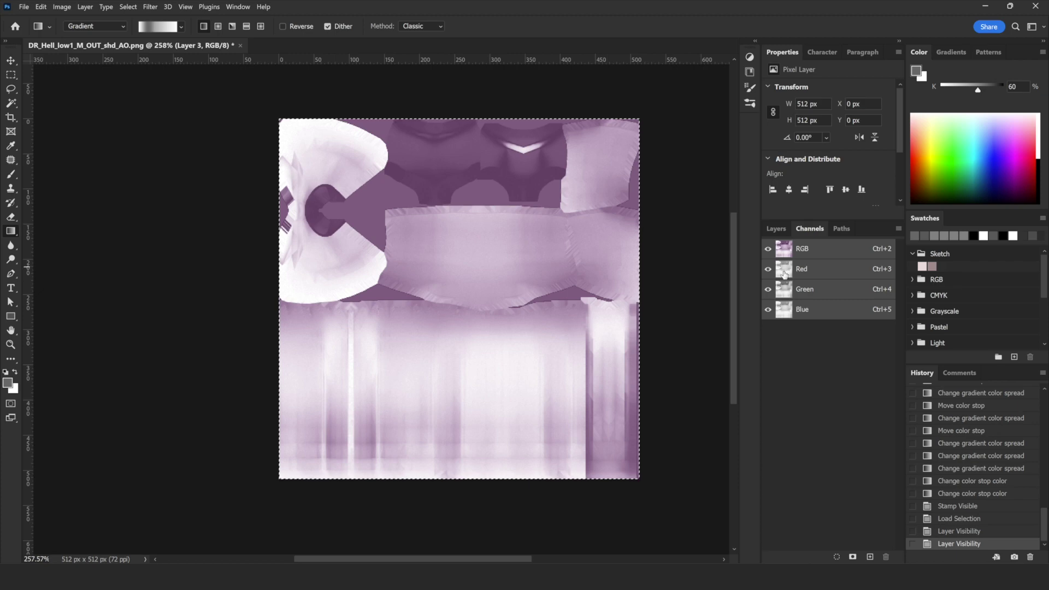
{"action": "left_click", "coordinate": [784, 273]}
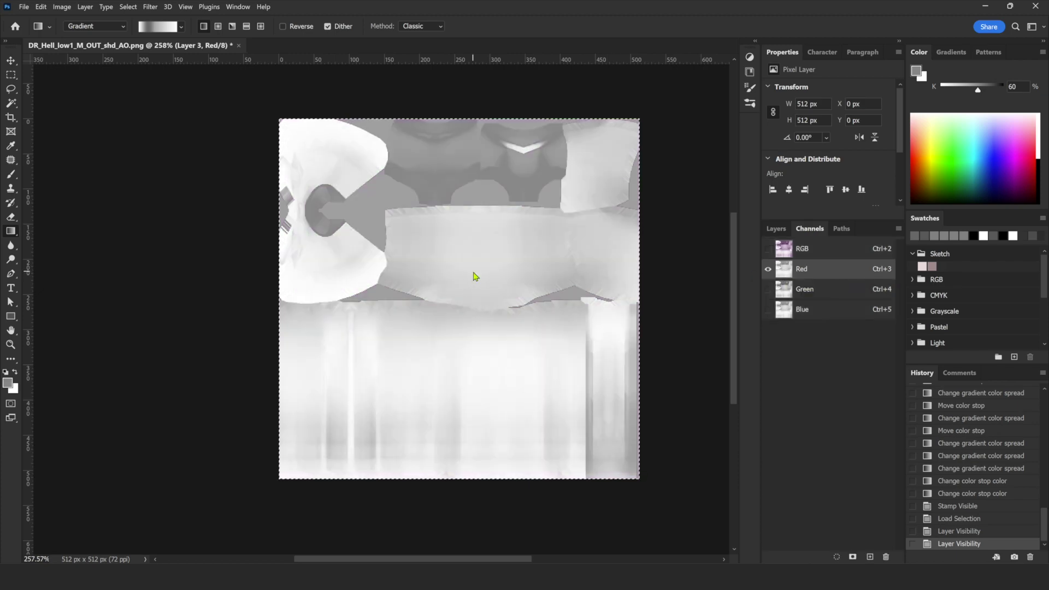
{"action": "key", "text": "ctrl+v"}
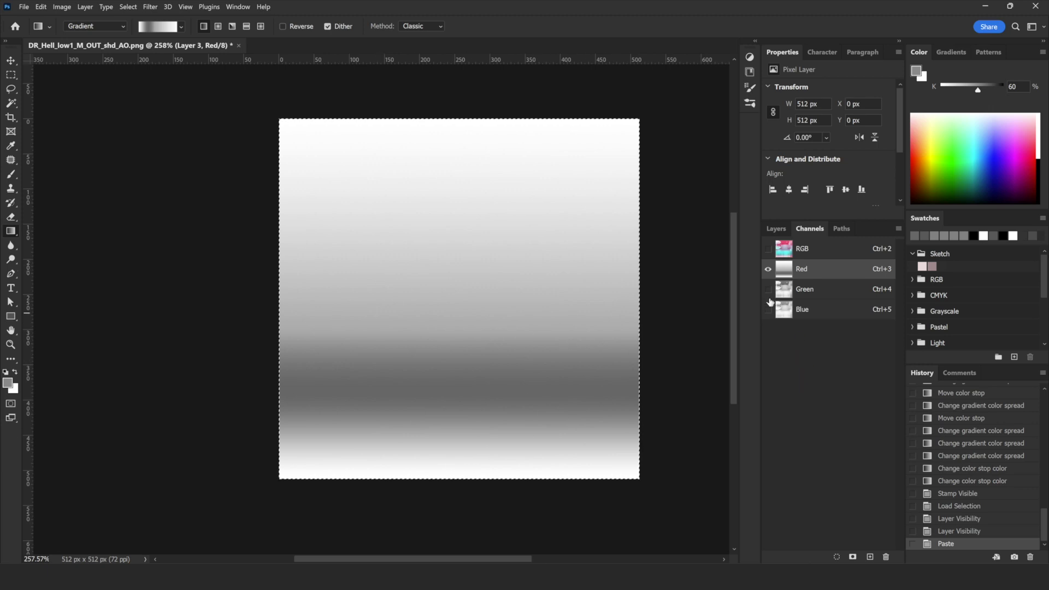
{"action": "left_click", "coordinate": [783, 311]}
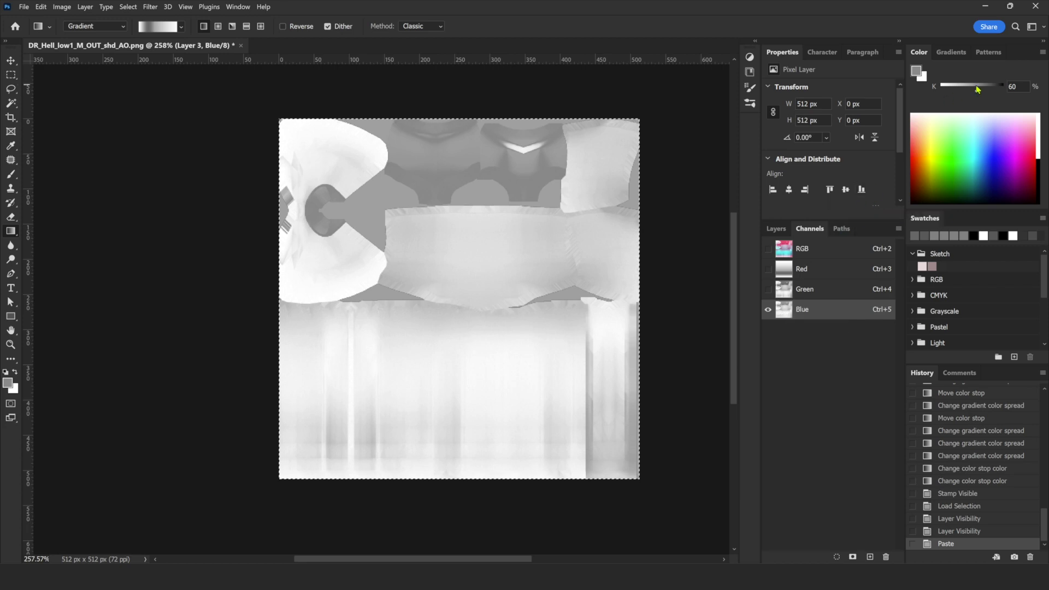
Step: Fill the Blue channel with solid white, then view the full-colour magenta-cyan result
{"action": "left_click_drag", "start_coordinate": [978, 89], "coordinate": [885, 85]}
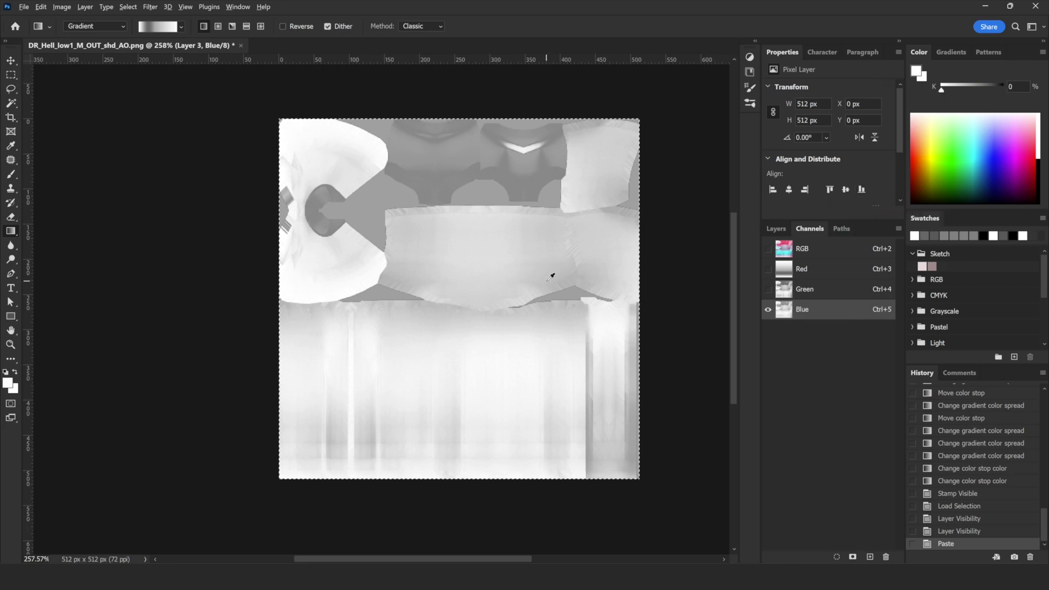
{"action": "key", "text": "alt+BackSpace"}
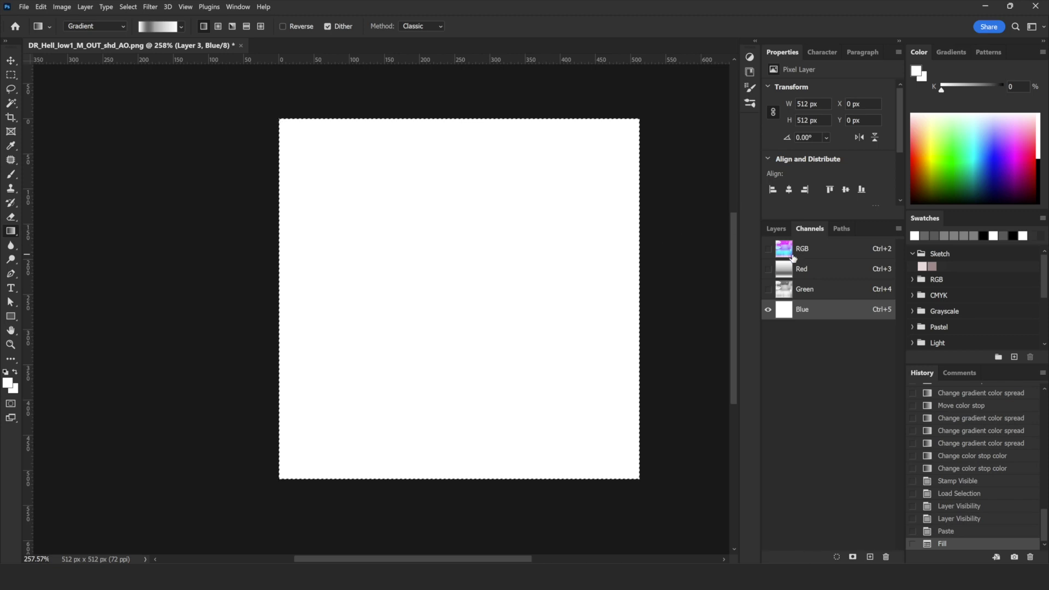
{"action": "left_click", "coordinate": [768, 250]}
{"action": "left_click", "coordinate": [775, 229]}
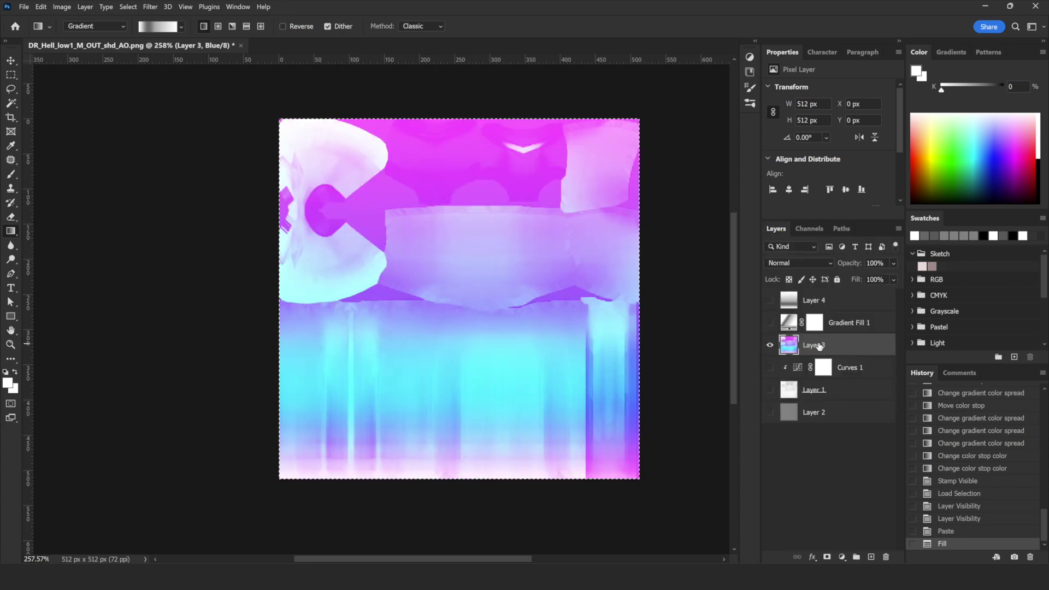
Step: Start exporting the image as a 512×512 PNG with Export As
{"action": "left_click", "coordinate": [25, 7]}
{"action": "mouse_move", "coordinate": [78, 195]}
{"action": "left_click", "coordinate": [186, 201]}
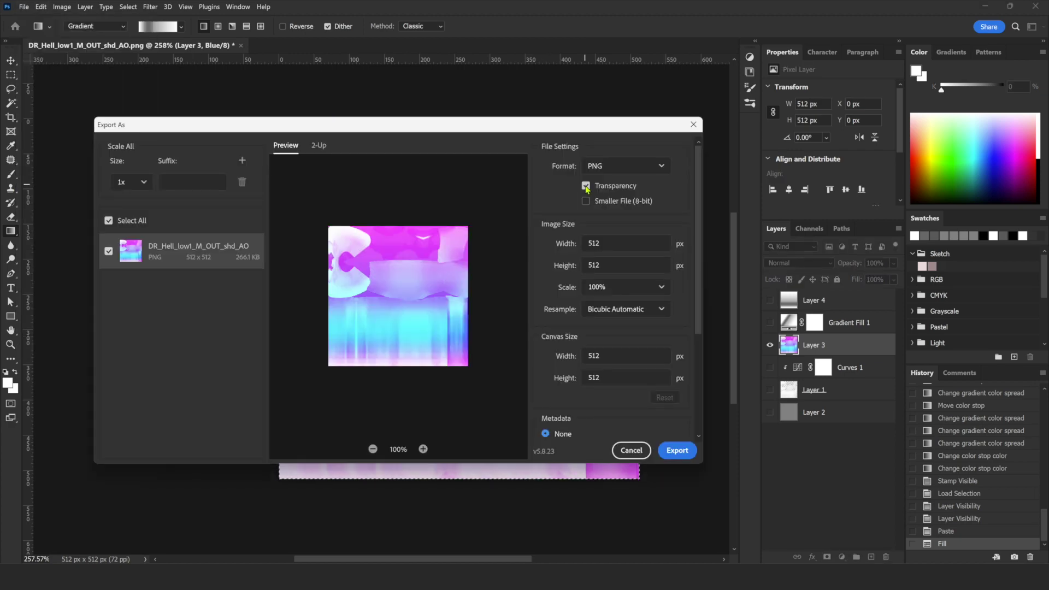
Step: Export the PNG over T_OUT_RBG-mask.png in toon_DR_Hell_2206 and confirm the overwrite
{"action": "left_click", "coordinate": [684, 452]}
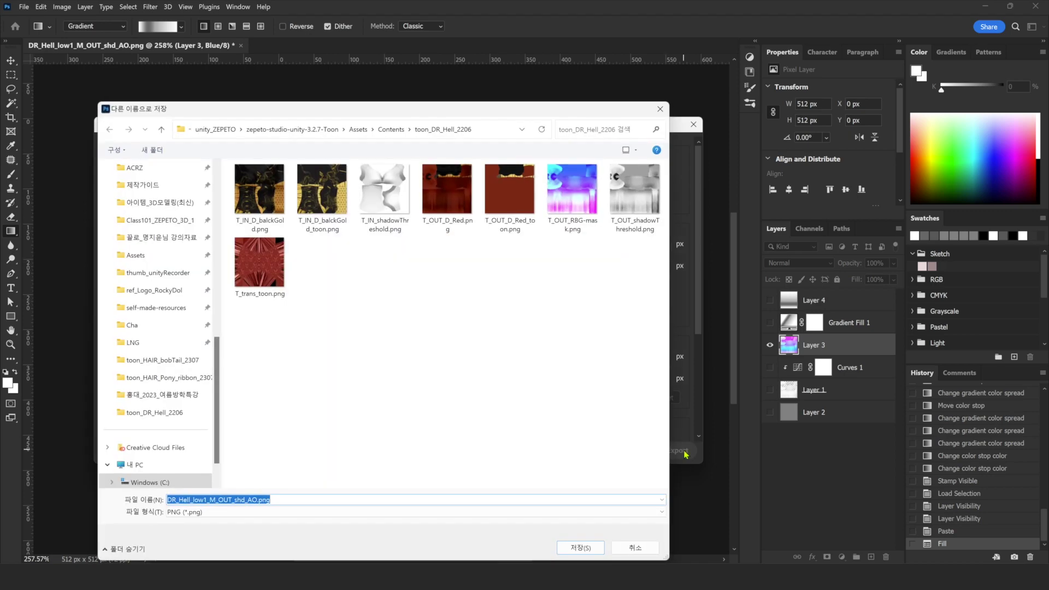
{"action": "left_click", "coordinate": [572, 197]}
{"action": "left_click", "coordinate": [598, 547]}
{"action": "left_click", "coordinate": [540, 289]}
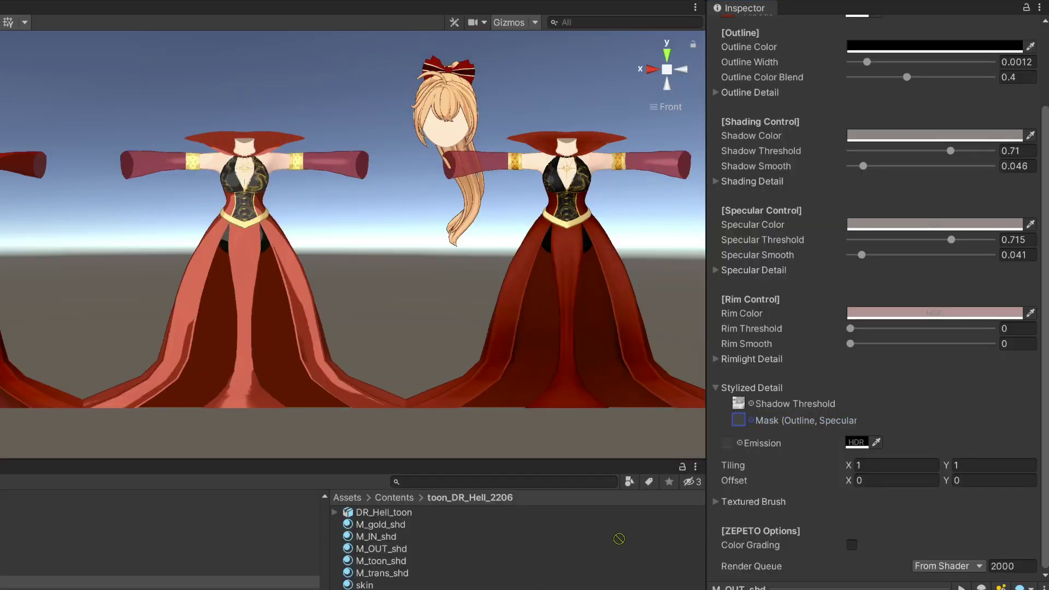
Step: Assign T_OUT_RBG-mask to the Mask (Outline, Specular) slot of the dress and hair materials
{"action": "left_click_drag", "start_coordinate": [565, 568], "coordinate": [743, 427]}
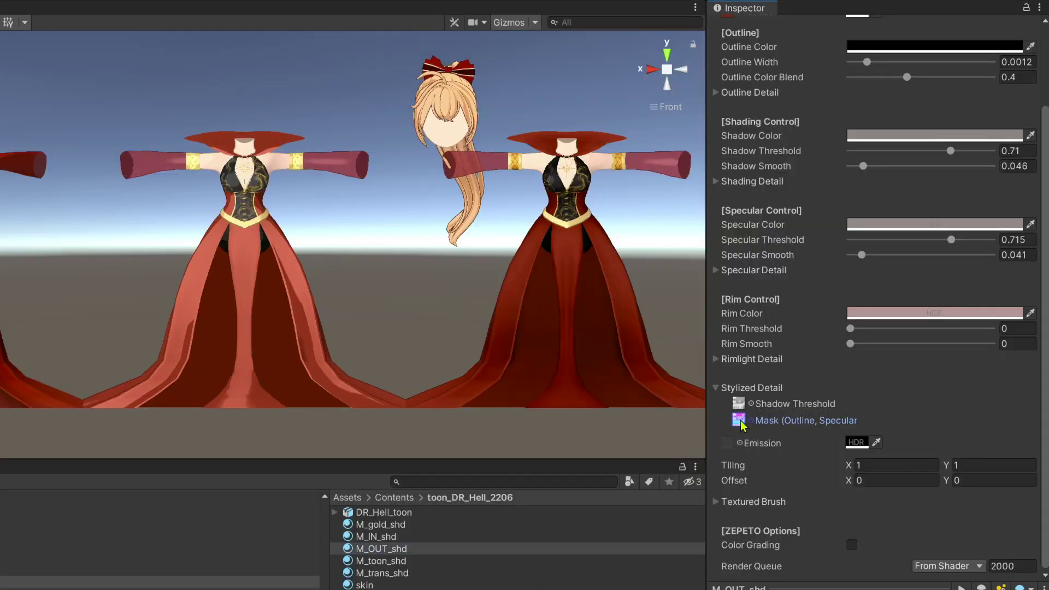
{"action": "mouse_move", "coordinate": [213, 351]}
{"action": "left_mouse_down", "text": "alt"}
{"action": "mouse_move", "coordinate": [398, 351]}
{"action": "mouse_move", "coordinate": [459, 396]}
{"action": "mouse_move", "coordinate": [452, 375]}
{"action": "mouse_move", "coordinate": [487, 375]}
{"action": "mouse_move", "coordinate": [458, 385]}
{"action": "left_mouse_up", "text": "alt"}
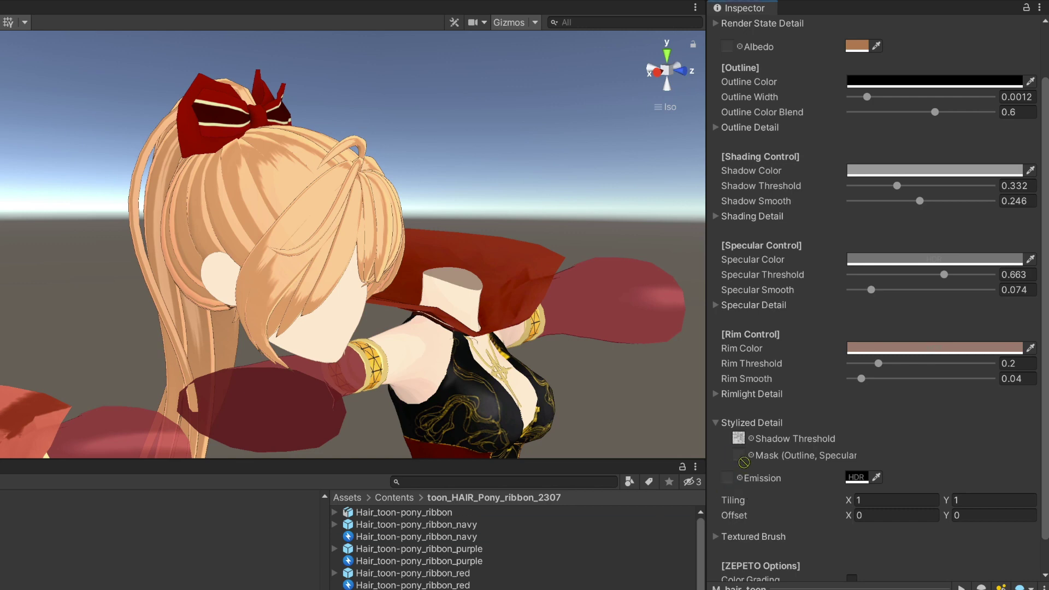
{"action": "left_click_drag", "start_coordinate": [727, 478], "coordinate": [739, 455]}
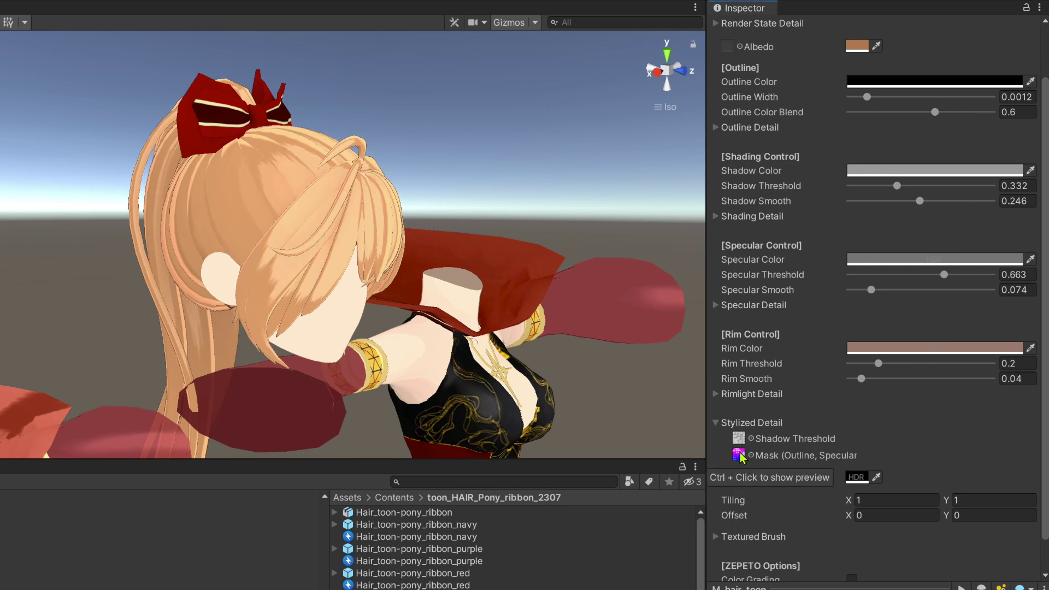
Step: Compare the hair shading without the mask, then reapply the mask texture to M_hair_toon
{"action": "left_click", "coordinate": [739, 455]}
{"action": "key", "text": "Delete"}
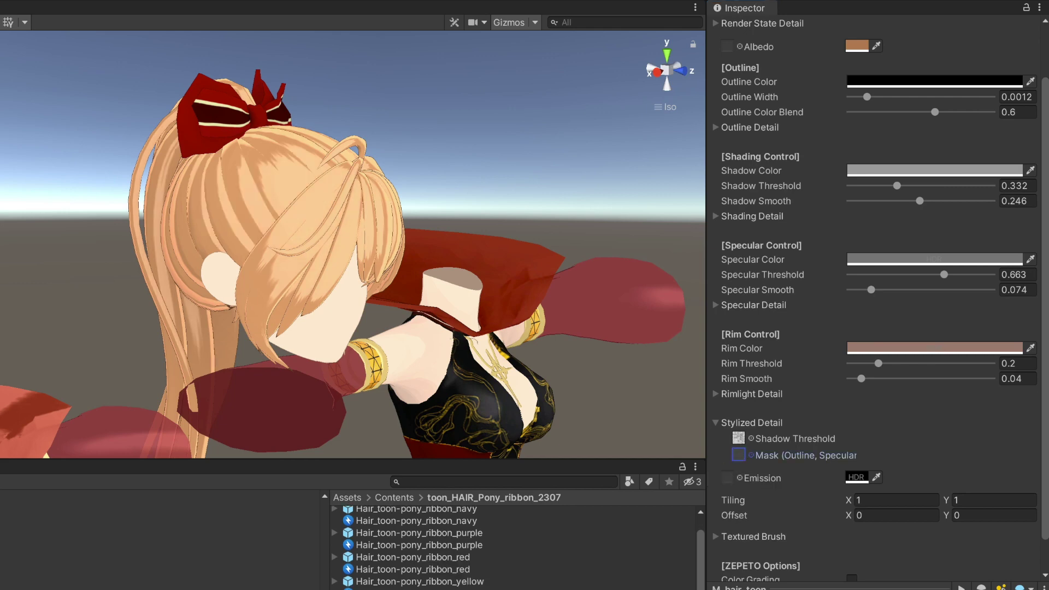
{"action": "key", "text": "ctrl+z"}
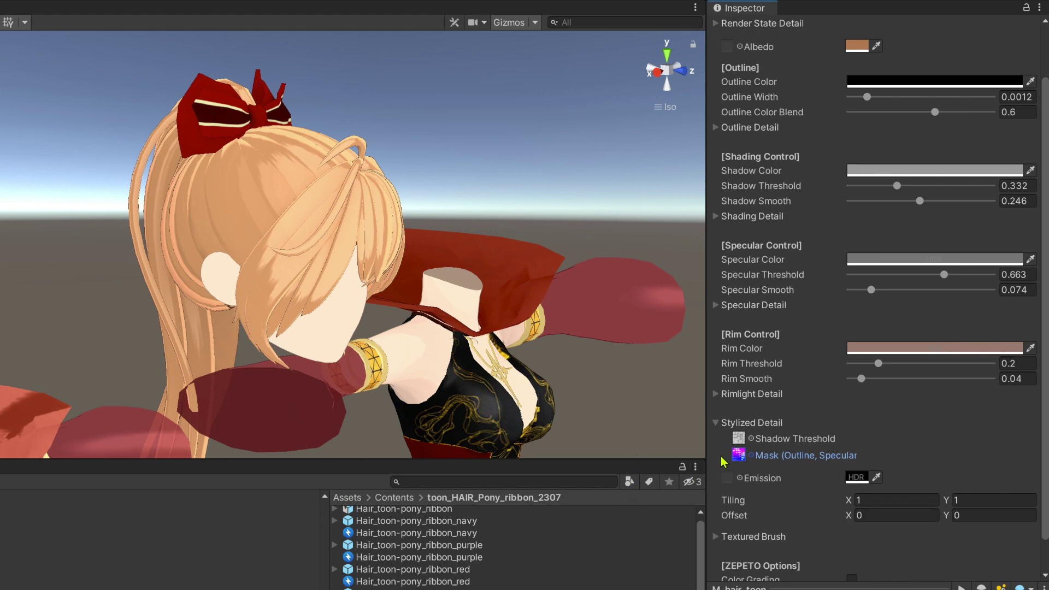
{"action": "left_click_drag", "start_coordinate": [741, 454], "coordinate": [677, 520]}
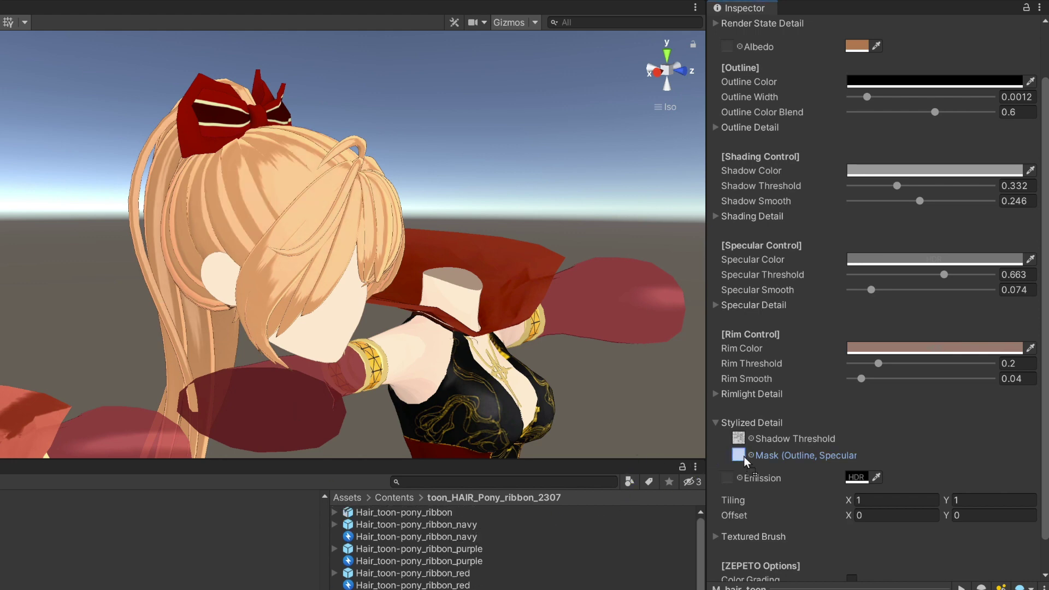
{"action": "left_click_drag", "start_coordinate": [677, 520], "coordinate": [742, 455]}
{"action": "mouse_move", "coordinate": [437, 273]}
{"action": "left_mouse_down", "text": "alt"}
{"action": "mouse_move", "coordinate": [248, 299]}
{"action": "mouse_move", "coordinate": [377, 339]}
{"action": "mouse_move", "coordinate": [430, 327]}
{"action": "left_mouse_up", "text": "alt"}
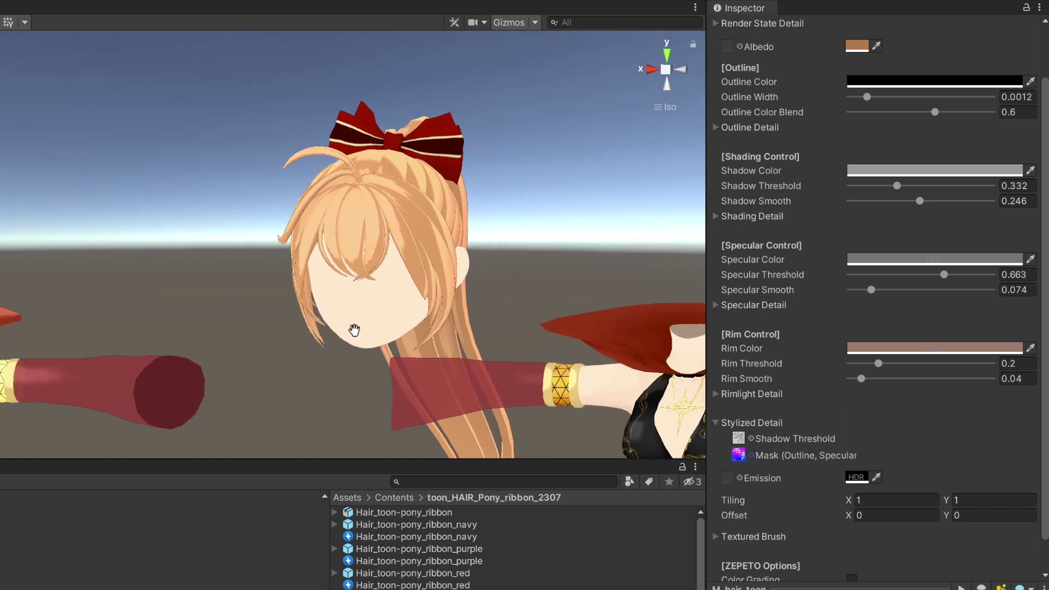
{"action": "mouse_move", "coordinate": [430, 328]}
{"action": "left_mouse_down", "text": "alt"}
{"action": "mouse_move", "coordinate": [795, 438]}
{"action": "mouse_move", "coordinate": [743, 440]}
{"action": "left_mouse_up", "text": "alt"}
{"action": "left_click_drag", "start_coordinate": [729, 486], "coordinate": [744, 460]}
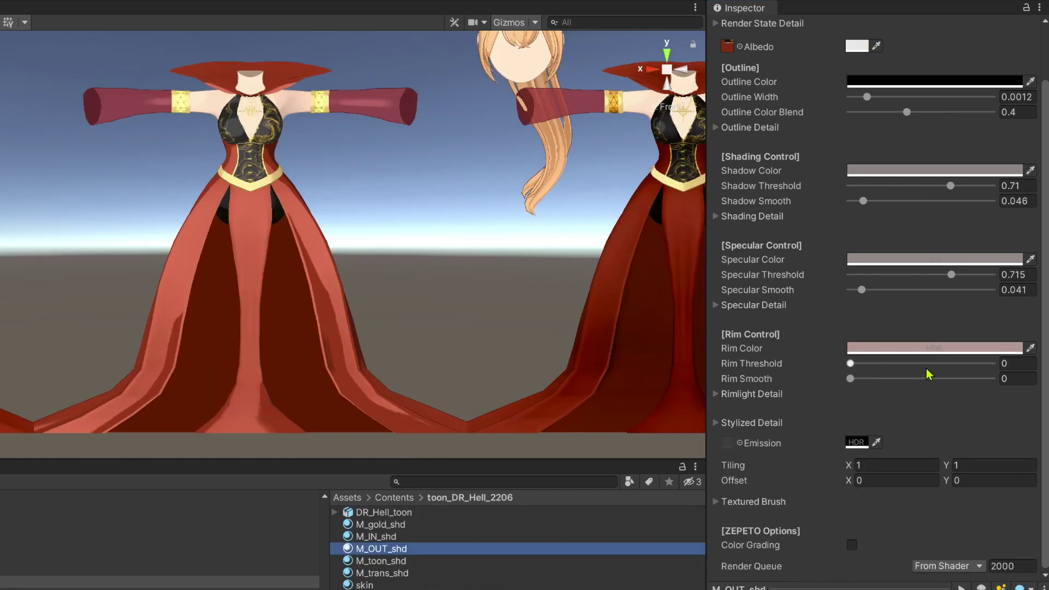
Step: Set the M_OUT_shd Rim Threshold to 0.2
{"action": "left_click", "coordinate": [1004, 364]}
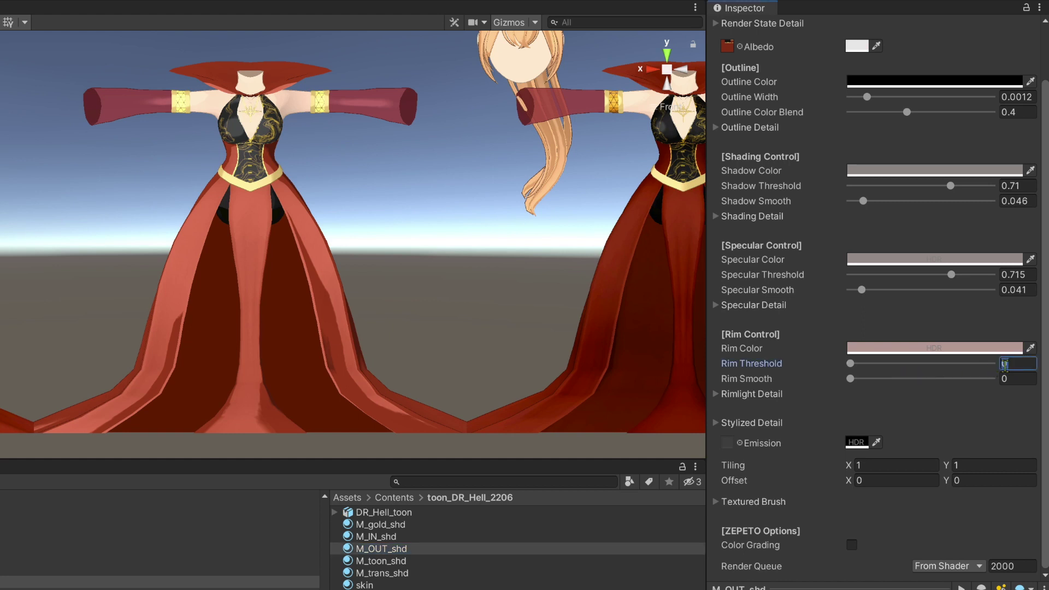
{"action": "type", "text": ".2"}
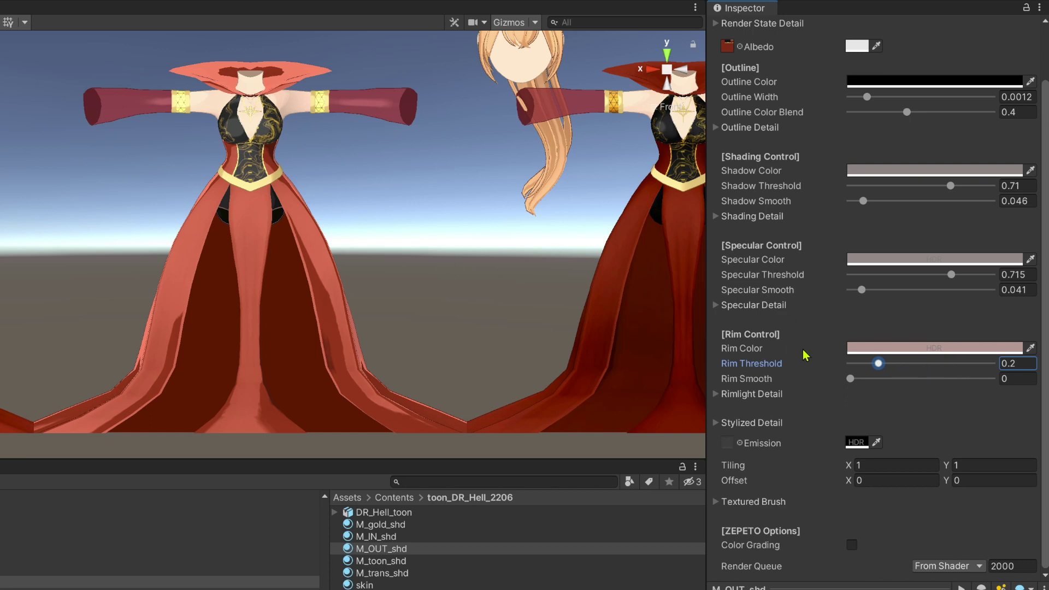
{"action": "mouse_move", "coordinate": [878, 365]}
{"action": "left_mouse_down"}
{"action": "mouse_move", "coordinate": [918, 367]}
{"action": "mouse_move", "coordinate": [921, 376]}
{"action": "left_mouse_up"}
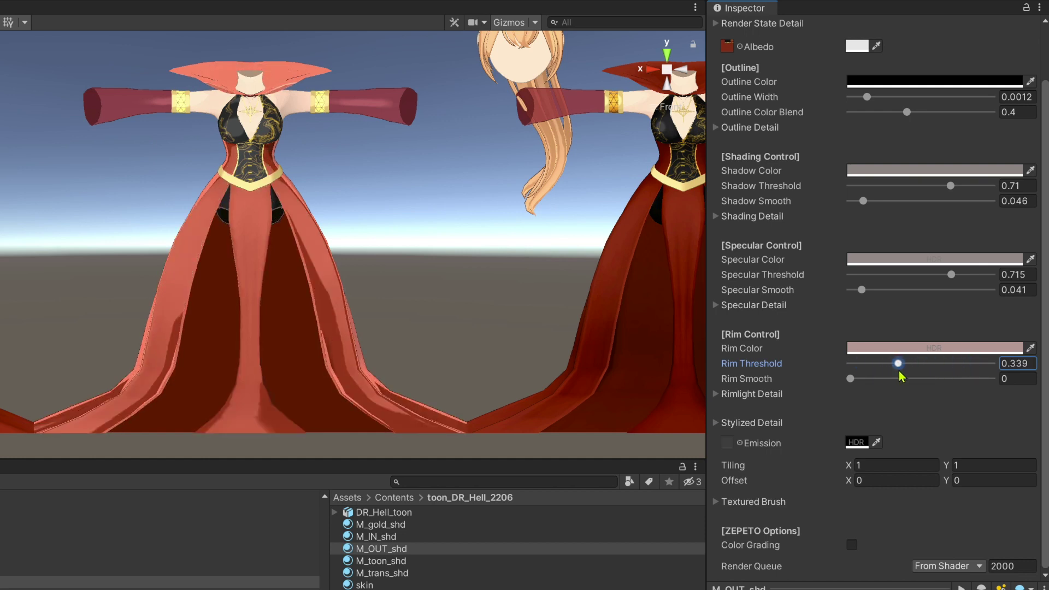
{"action": "double_click", "coordinate": [1025, 363]}
{"action": "type", "text": "0.2"}
{"action": "key", "text": "Return"}
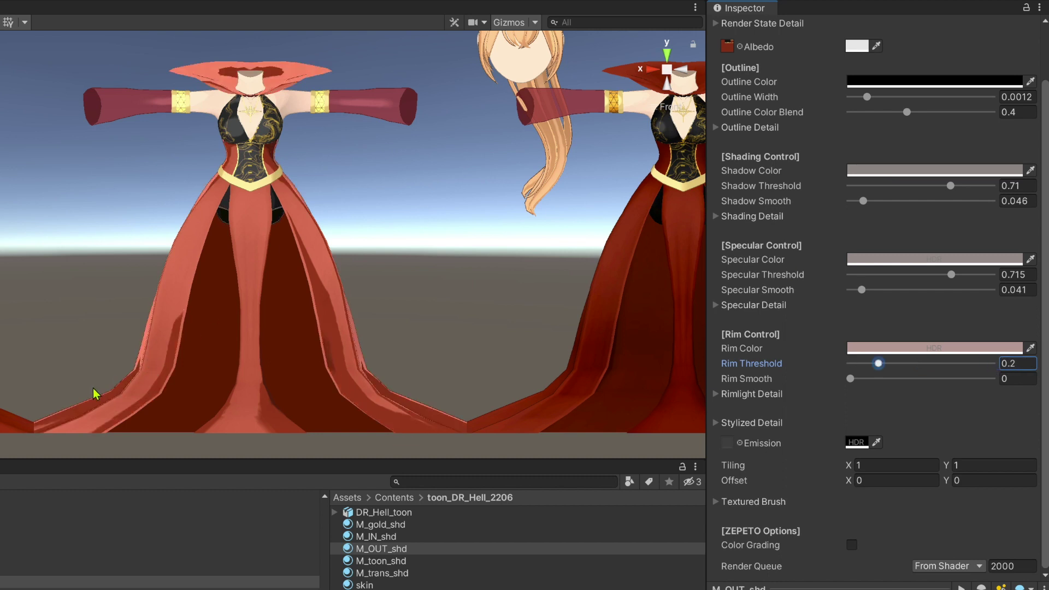
Step: Set Rim Smooth to about 0.043 while viewing the dress up close
{"action": "mouse_move", "coordinate": [179, 356]}
{"action": "right_mouse_down"}
{"action": "mouse_move", "coordinate": [98, 326]}
{"action": "mouse_move", "coordinate": [209, 333]}
{"action": "mouse_move", "coordinate": [270, 377]}
{"action": "right_mouse_up"}
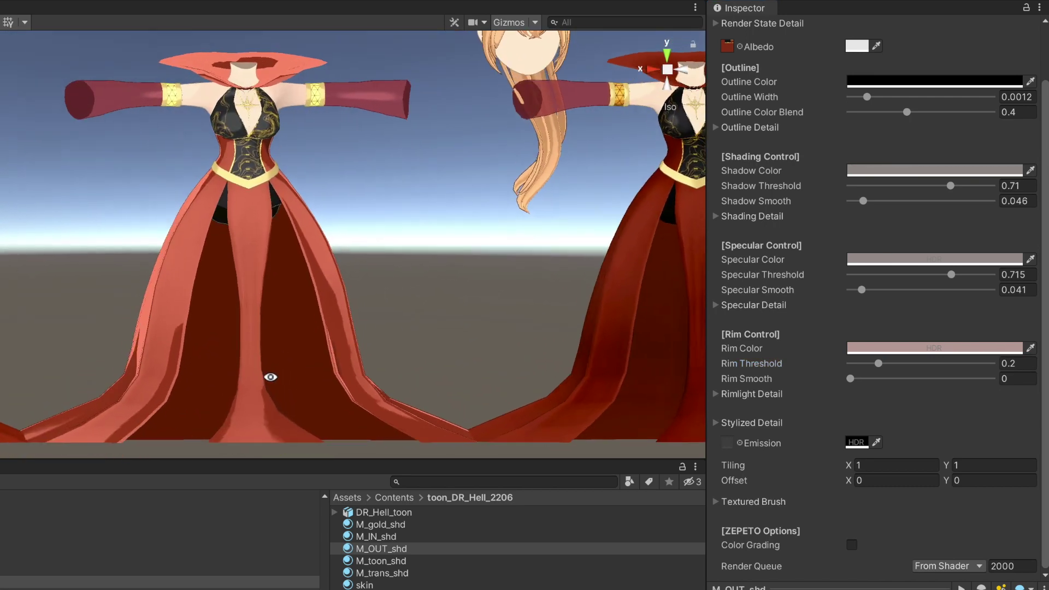
{"action": "right_click_drag", "start_coordinate": [270, 377], "coordinate": [304, 391]}
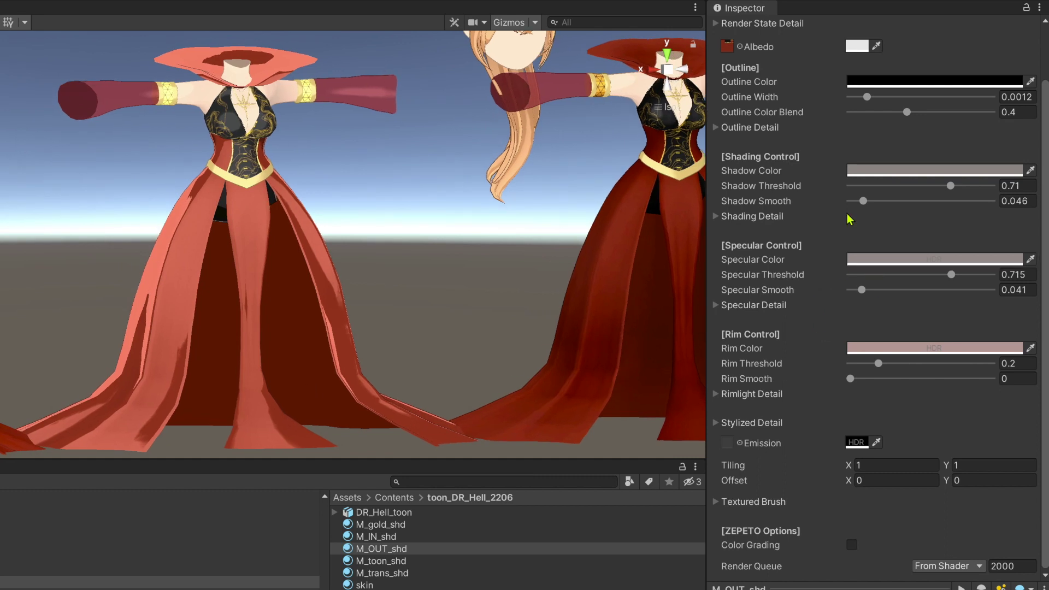
{"action": "mouse_move", "coordinate": [851, 378]}
{"action": "left_mouse_down"}
{"action": "mouse_move", "coordinate": [928, 378]}
{"action": "mouse_move", "coordinate": [850, 379]}
{"action": "left_mouse_up"}
{"action": "left_click_drag", "start_coordinate": [850, 379], "coordinate": [861, 381]}
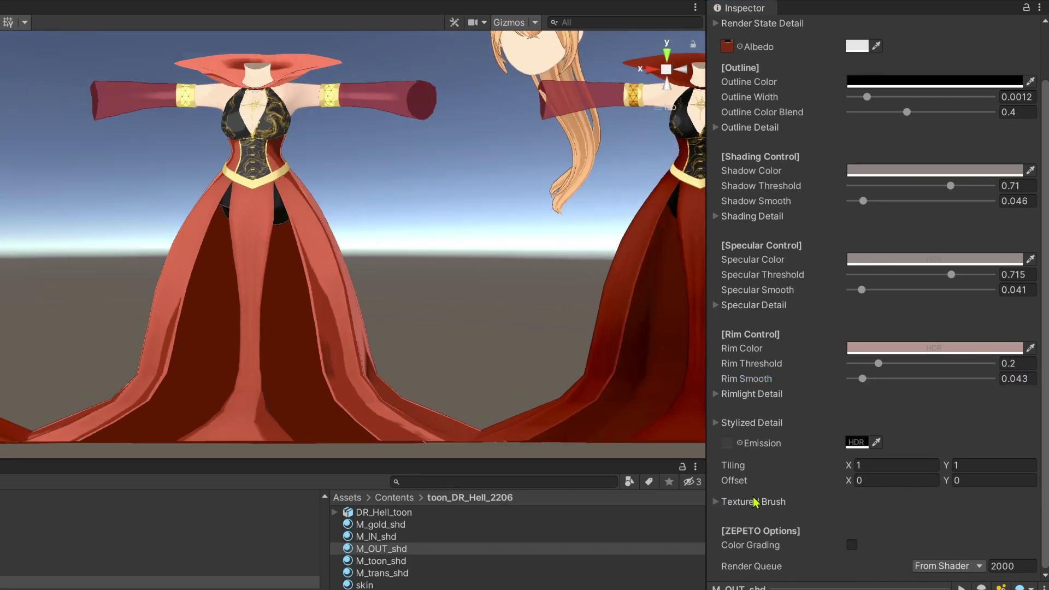
{"action": "left_click", "coordinate": [716, 503]}
{"action": "scroll", "coordinate": [718, 505], "scroll_direction": "down", "scroll_amount": 5}
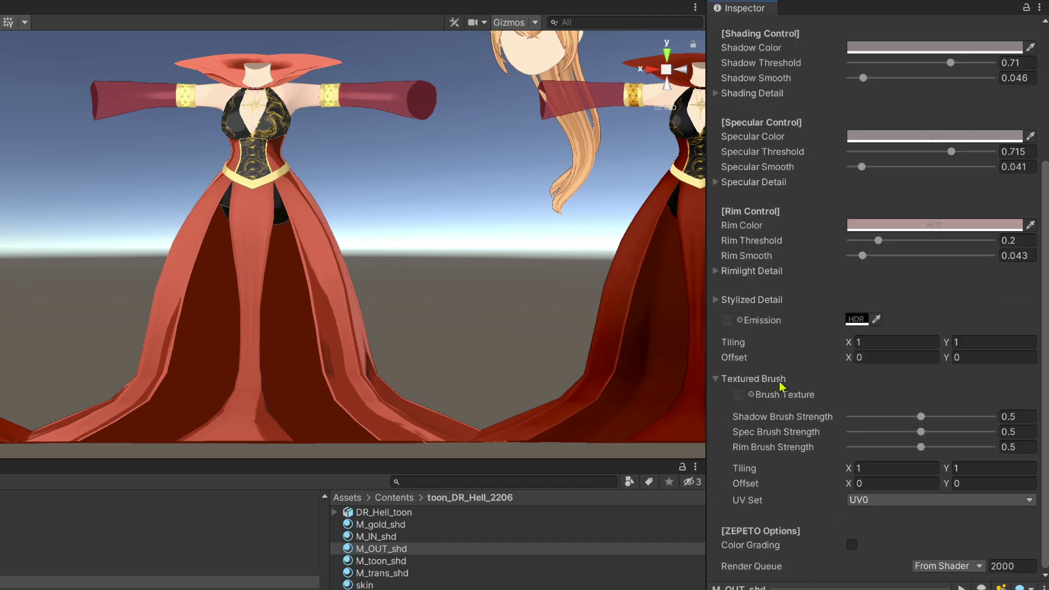
{"action": "left_click", "coordinate": [716, 379]}
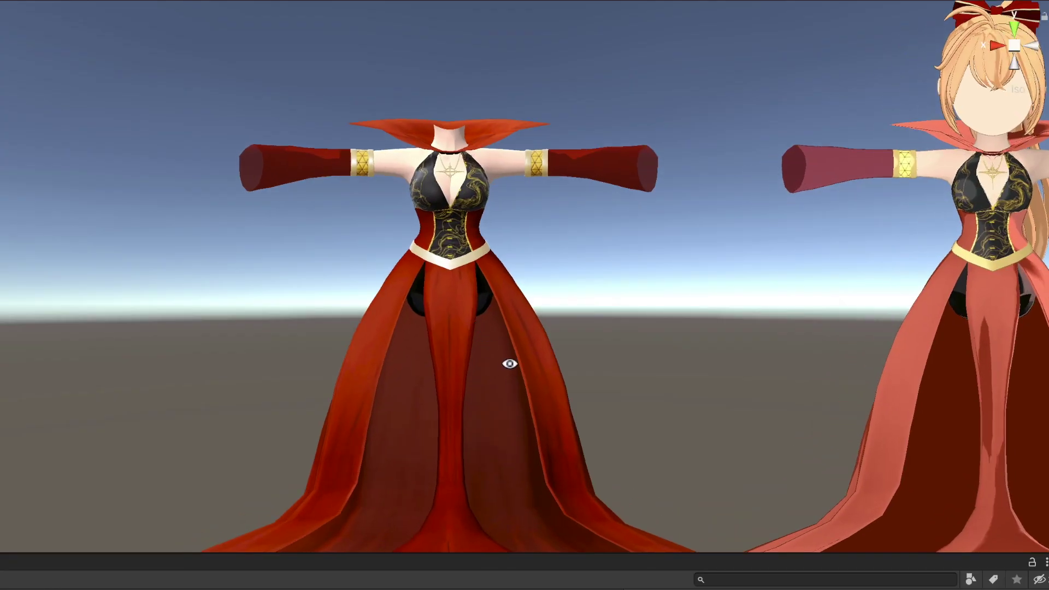
Step: Orbit the Scene view to compare the toon-shaded gown with the original red gown
{"action": "mouse_move", "coordinate": [509, 363]}
{"action": "left_mouse_down", "text": "alt"}
{"action": "mouse_move", "coordinate": [570, 408]}
{"action": "mouse_move", "coordinate": [199, 427]}
{"action": "mouse_move", "coordinate": [647, 434]}
{"action": "mouse_move", "coordinate": [786, 497]}
{"action": "mouse_move", "coordinate": [616, 485]}
{"action": "mouse_move", "coordinate": [422, 423]}
{"action": "left_mouse_up", "text": "alt"}
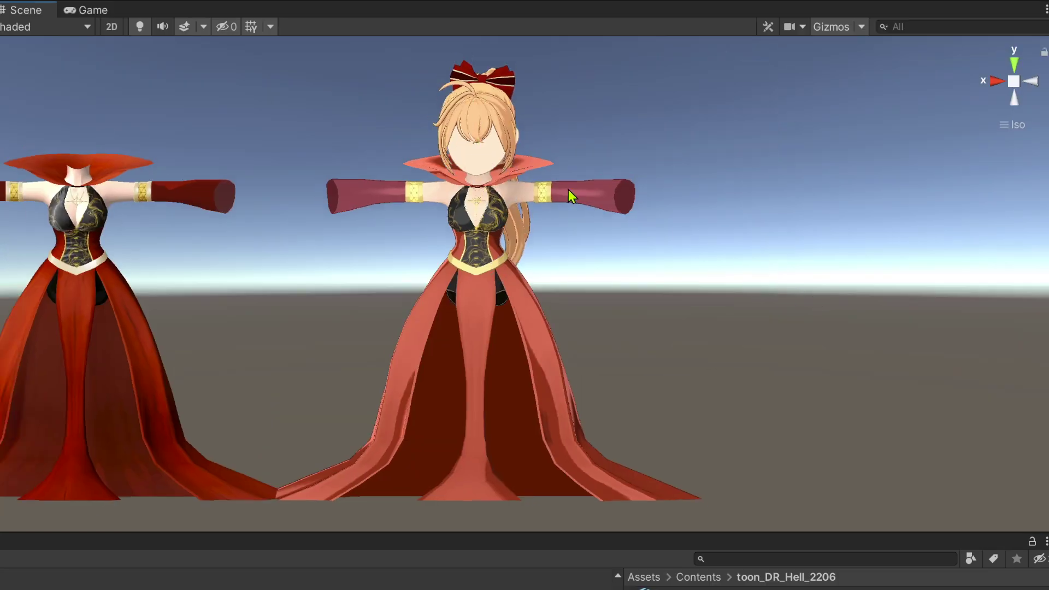
{"action": "mouse_move", "coordinate": [682, 268]}
{"action": "left_mouse_down", "text": "alt"}
{"action": "mouse_move", "coordinate": [707, 306]}
{"action": "mouse_move", "coordinate": [664, 332]}
{"action": "mouse_move", "coordinate": [597, 342]}
{"action": "mouse_move", "coordinate": [750, 342]}
{"action": "mouse_move", "coordinate": [732, 349]}
{"action": "left_mouse_up", "text": "alt"}
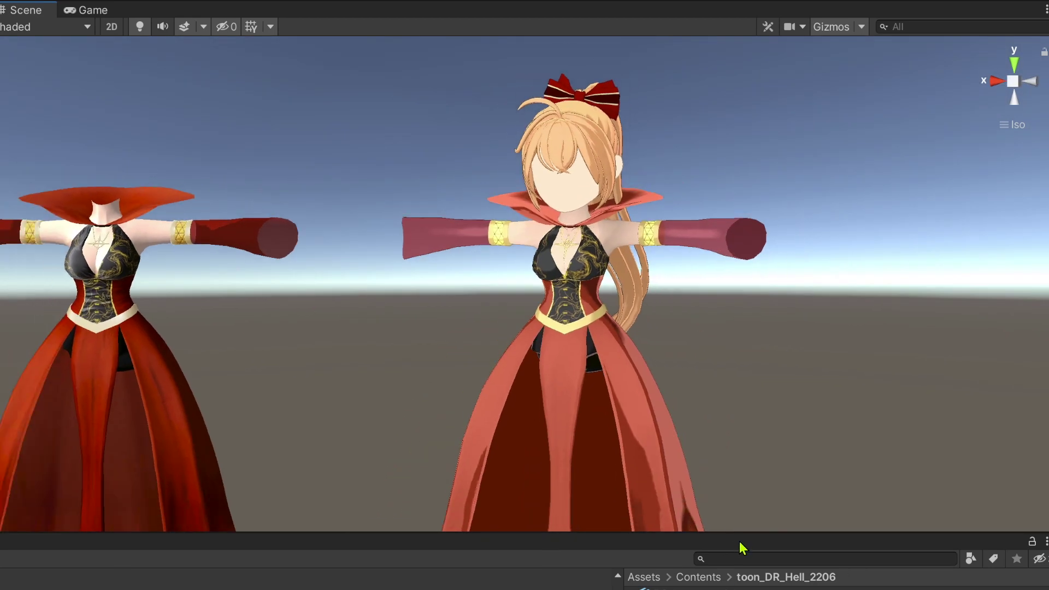
{"action": "left_click_drag", "start_coordinate": [740, 537], "coordinate": [739, 587]}
{"action": "scroll", "coordinate": [704, 474], "scroll_direction": "down", "scroll_amount": 3}
{"action": "left_click_drag", "start_coordinate": [704, 474], "coordinate": [697, 441], "text": "alt"}
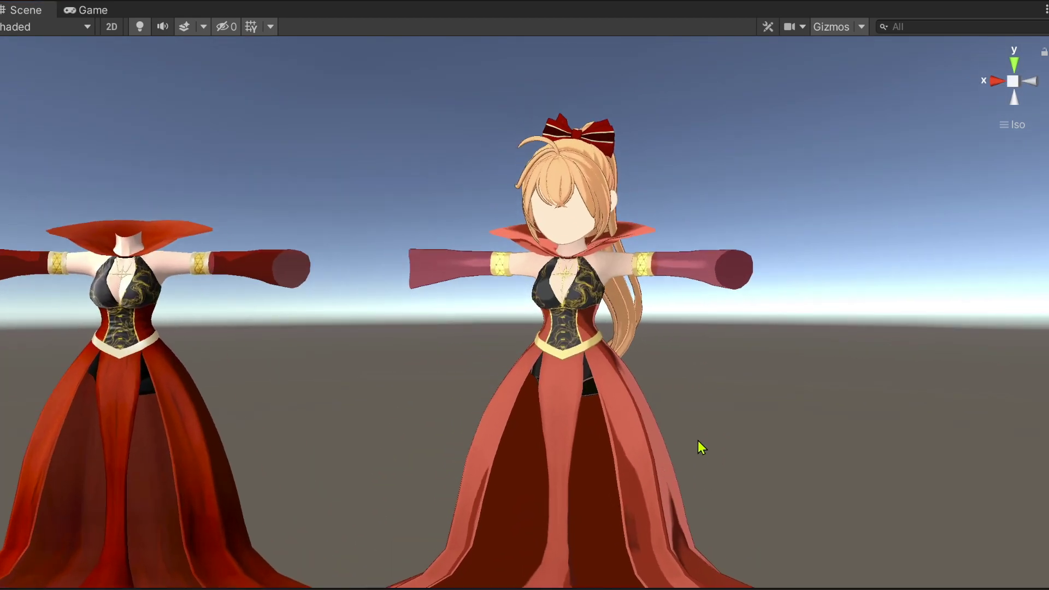
{"action": "scroll", "coordinate": [698, 418], "scroll_direction": "up", "scroll_amount": 5}
{"action": "scroll", "coordinate": [698, 418], "scroll_direction": "down", "scroll_amount": 3}
{"action": "mouse_move", "coordinate": [658, 506]}
{"action": "left_mouse_down", "text": "alt"}
{"action": "mouse_move", "coordinate": [707, 491]}
{"action": "mouse_move", "coordinate": [389, 473]}
{"action": "mouse_move", "coordinate": [854, 480]}
{"action": "mouse_move", "coordinate": [814, 489]}
{"action": "mouse_move", "coordinate": [684, 483]}
{"action": "mouse_move", "coordinate": [704, 462]}
{"action": "mouse_move", "coordinate": [787, 469]}
{"action": "left_mouse_up", "text": "alt"}
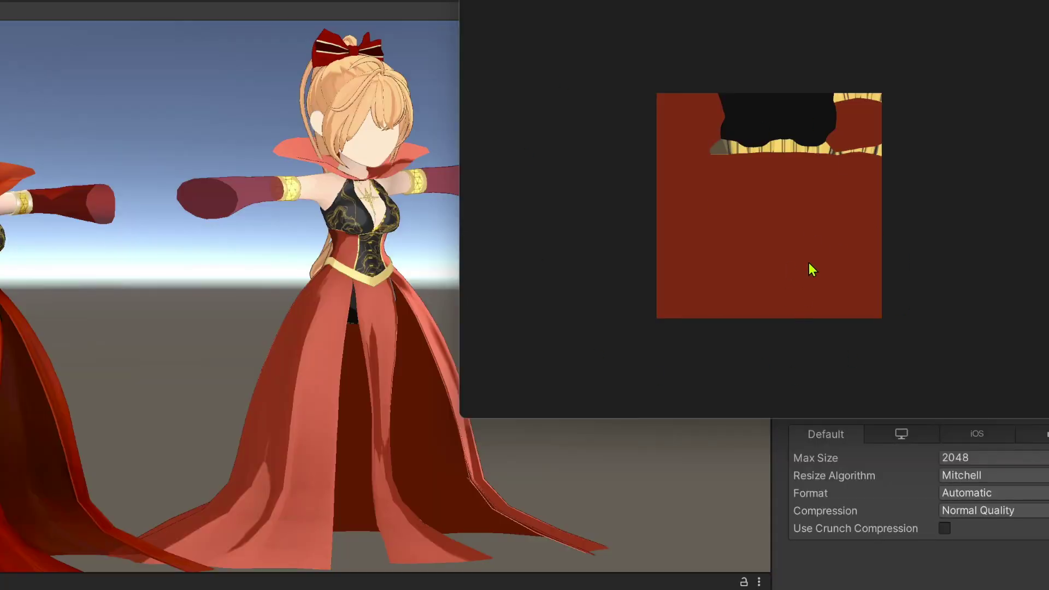